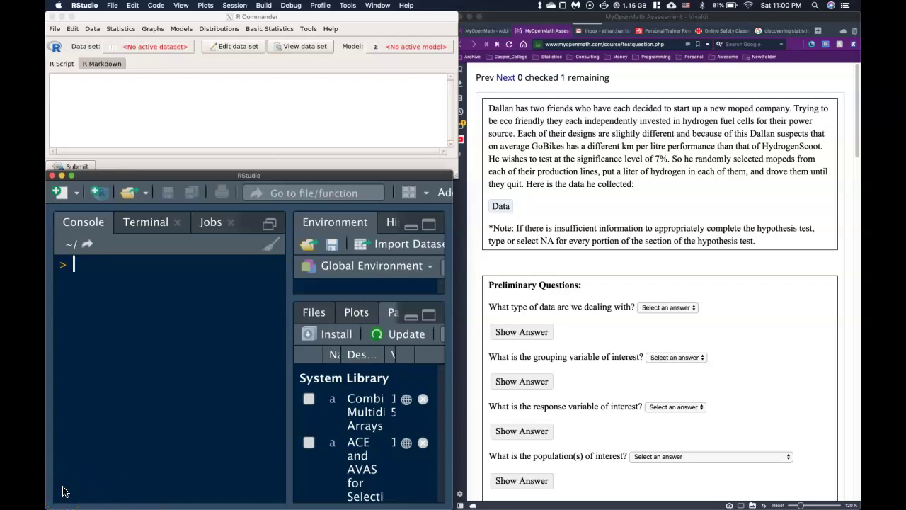
# Step: Copy the moped question's Company and km per liter data table from MyOpenMath
pyautogui.click(694, 266)
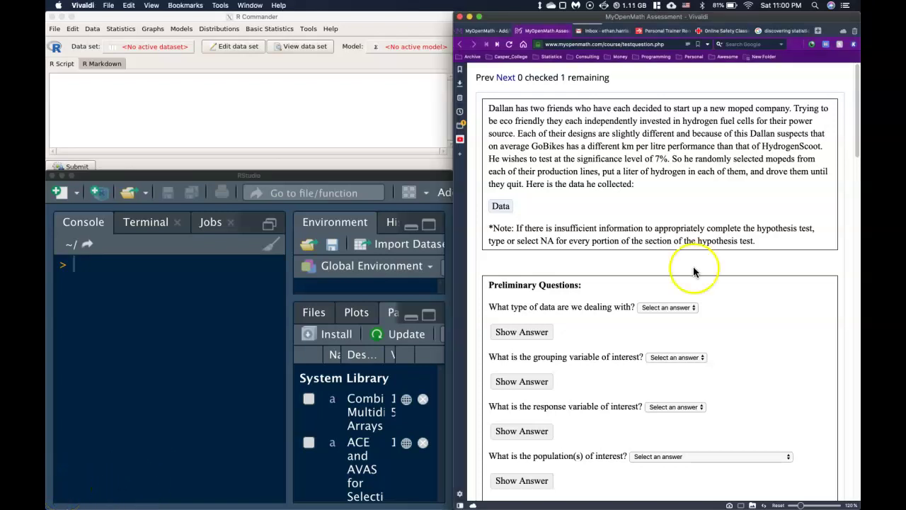
pyautogui.click(499, 207)
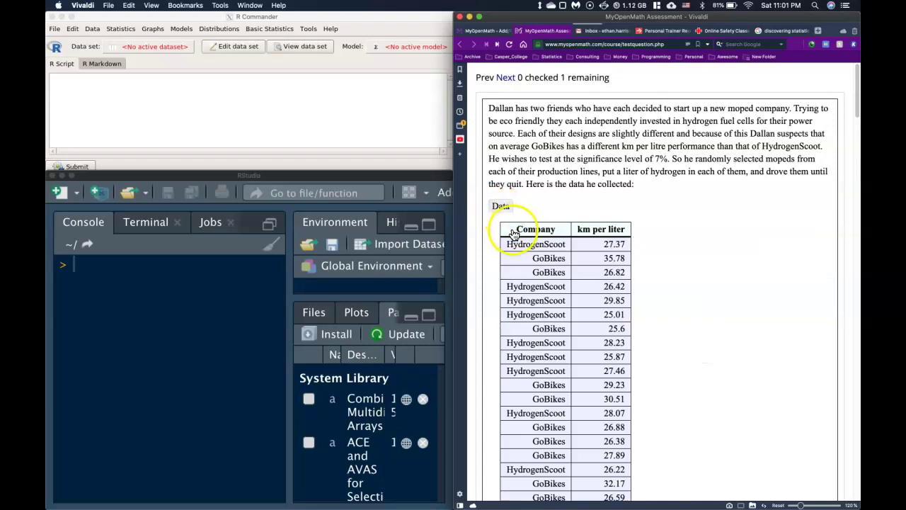
pyautogui.moveTo(505, 228); pyautogui.dragTo(691, 235)
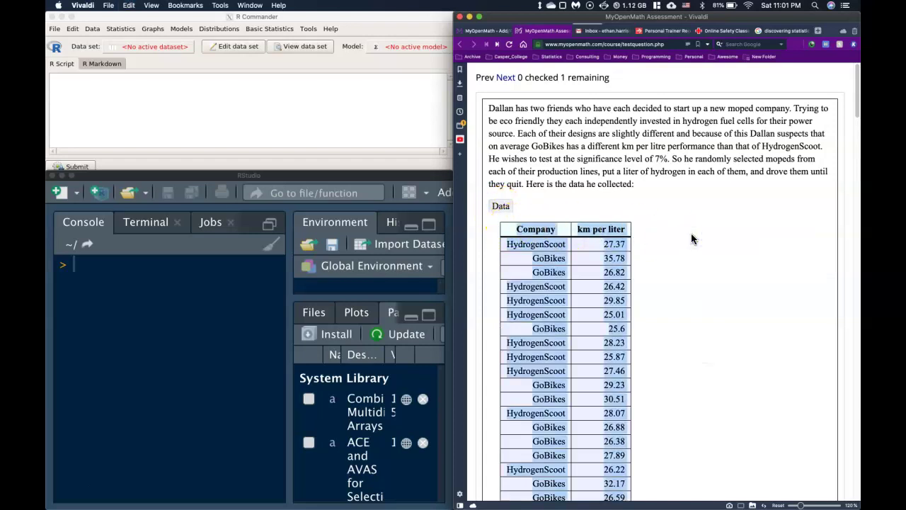
pyautogui.click(500, 204)
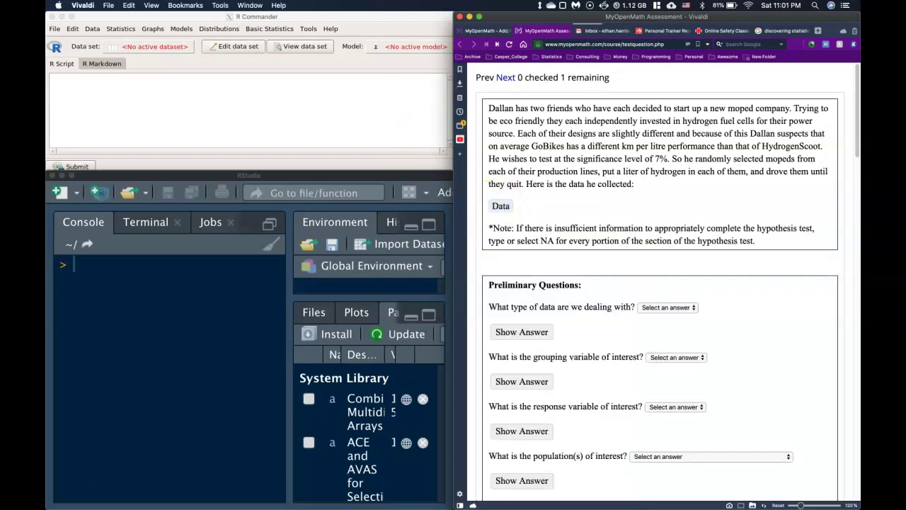
# Step: Import the tab-separated clipboard data as Dataset and verify its 98 rows and 2 columns
pyautogui.click(90, 31)
pyautogui.click(91, 30)
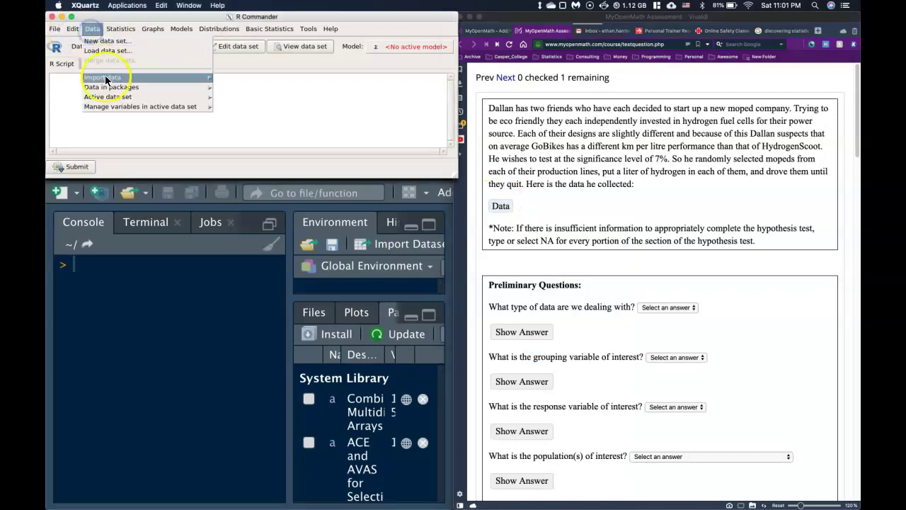
pyautogui.click(206, 78)
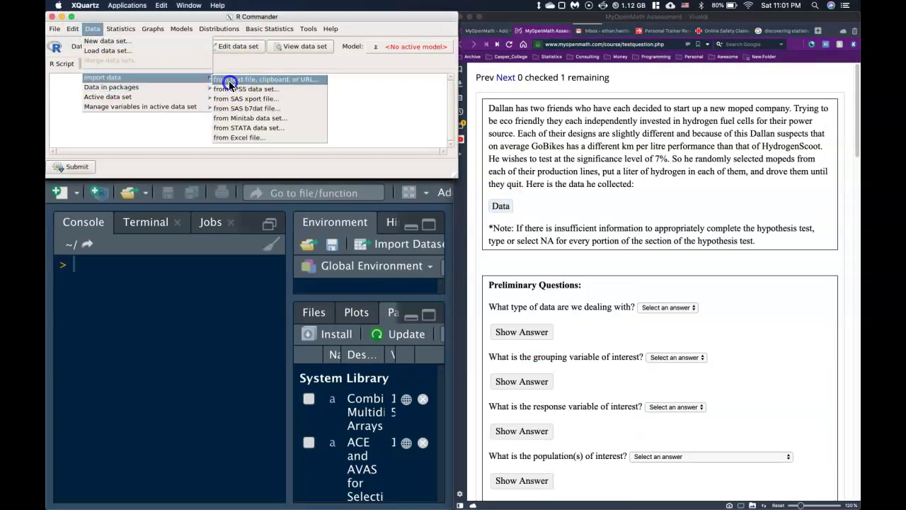
pyautogui.click(233, 79)
pyautogui.click(80, 112)
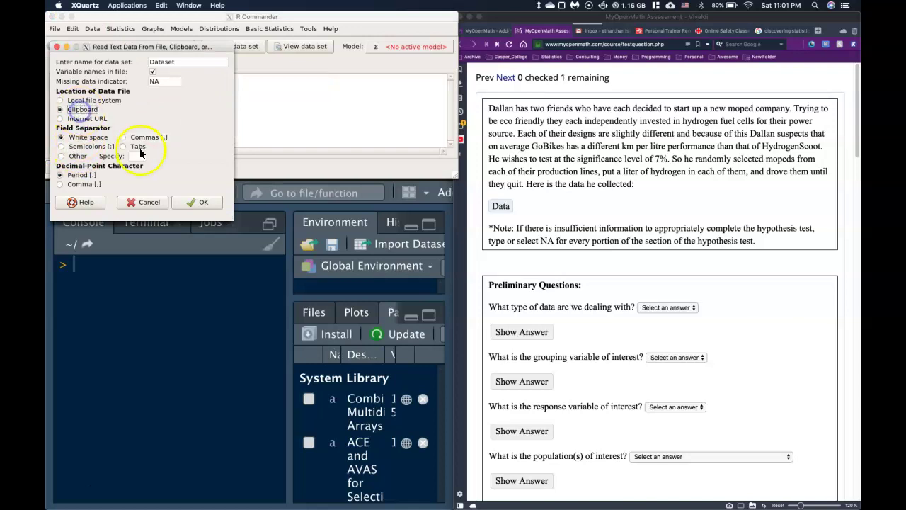
pyautogui.click(134, 146)
pyautogui.click(203, 202)
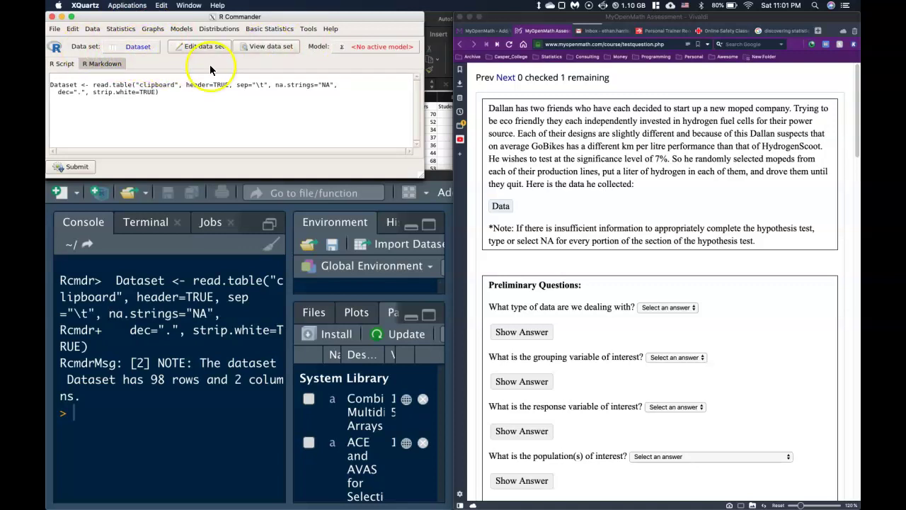
pyautogui.click(276, 46)
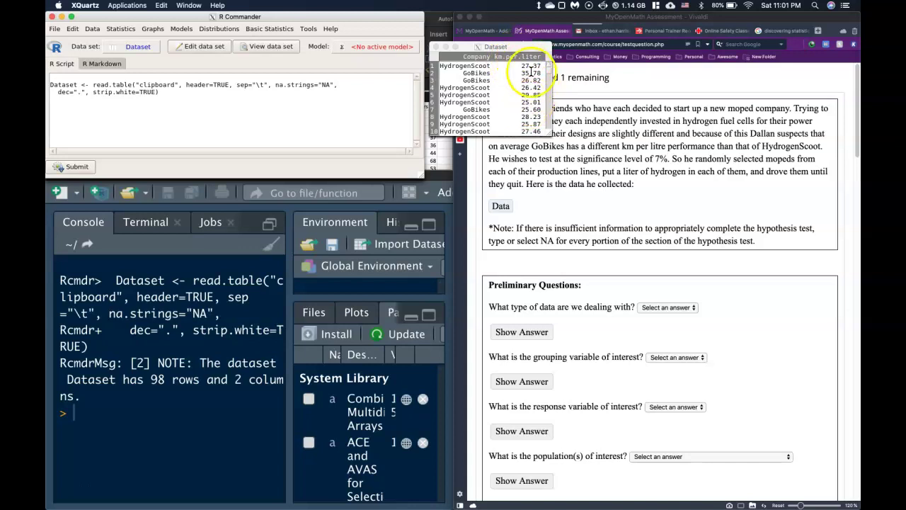
pyautogui.click(436, 46)
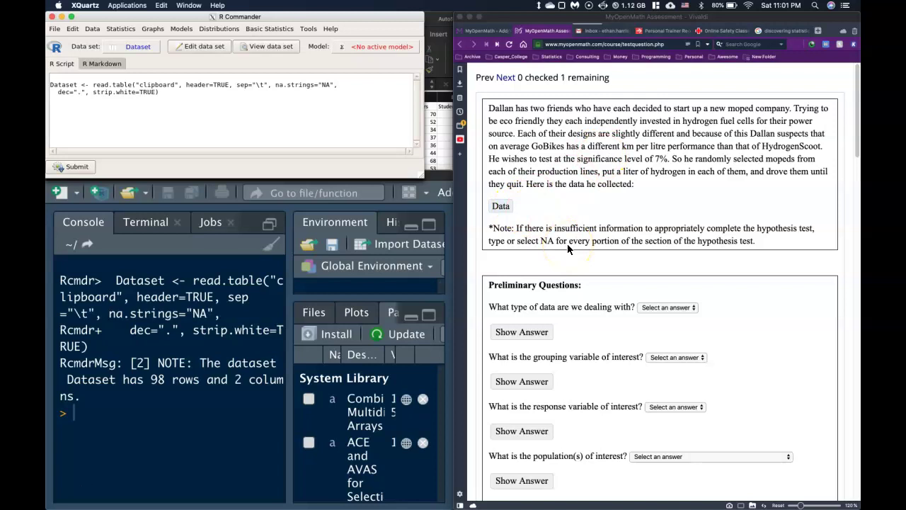
# Step: Recheck the moped data table, then answer the data-type question with Numerical
pyautogui.scroll(-2, 567, 244)
pyautogui.scroll(2, 567, 244)
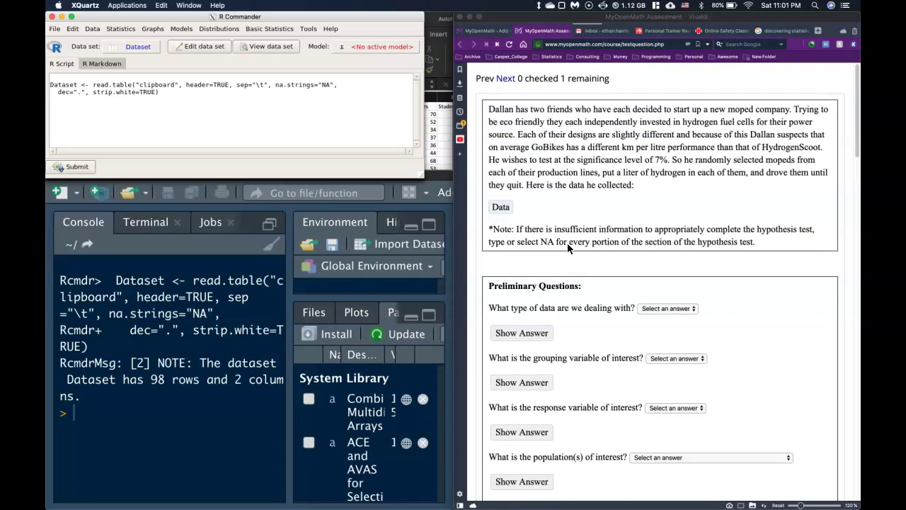
pyautogui.click(681, 307)
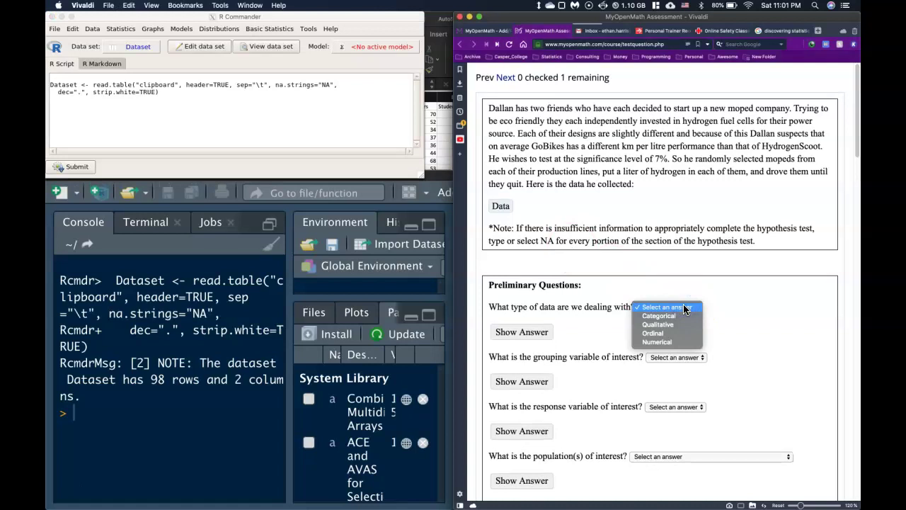
pyautogui.click(668, 206)
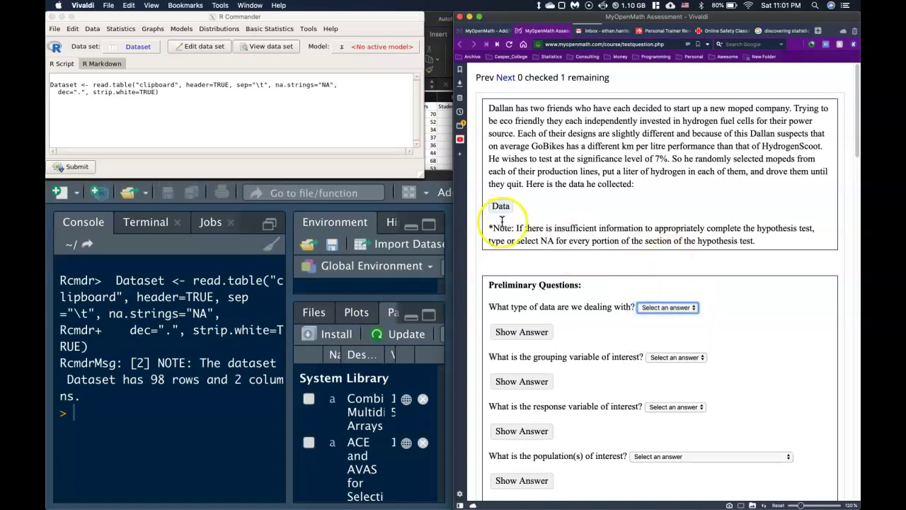
pyautogui.click(504, 205)
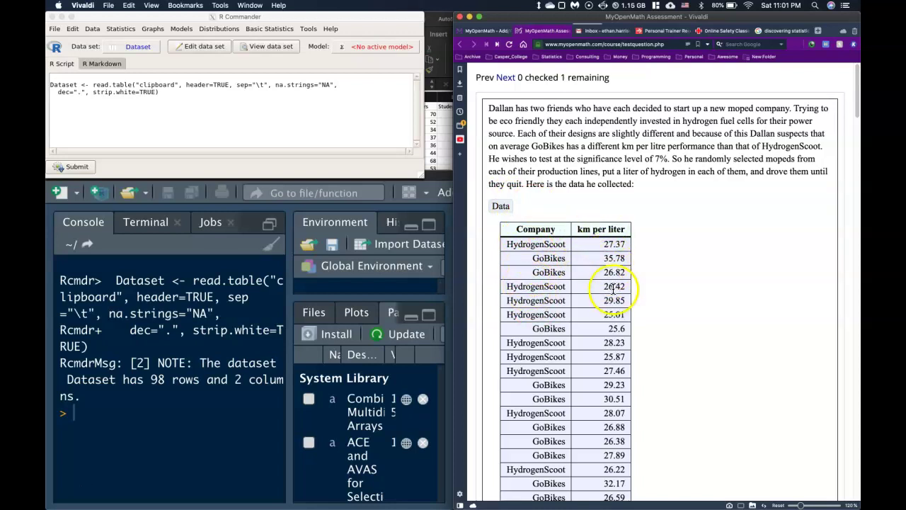
pyautogui.moveTo(613, 289); pyautogui.dragTo(617, 299)
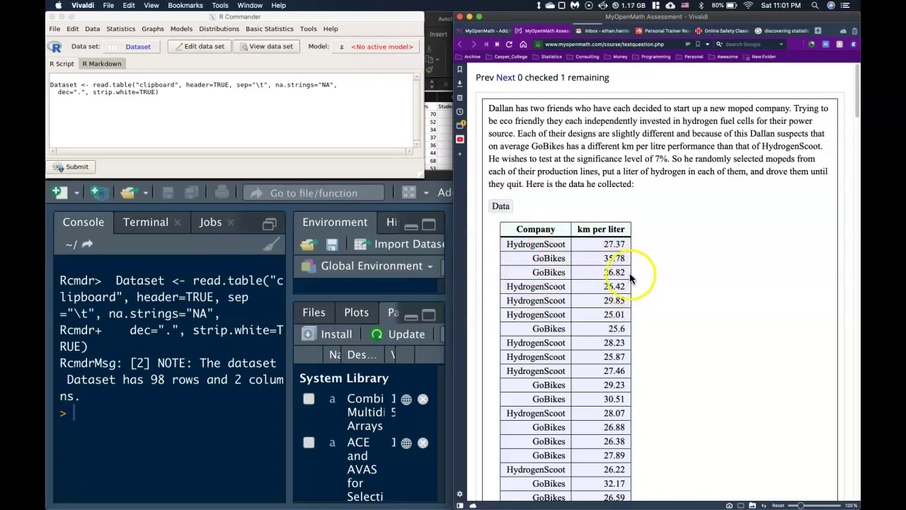
pyautogui.click(611, 188)
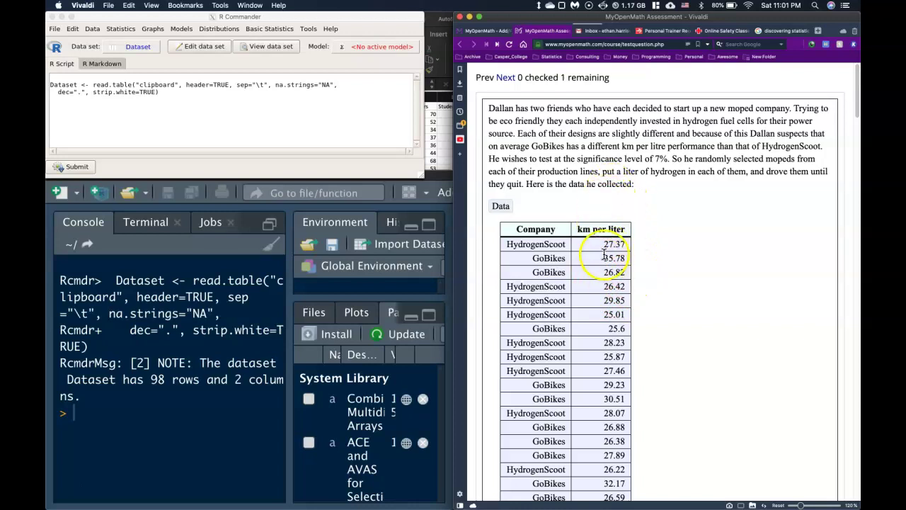
pyautogui.click(501, 206)
pyautogui.click(671, 307)
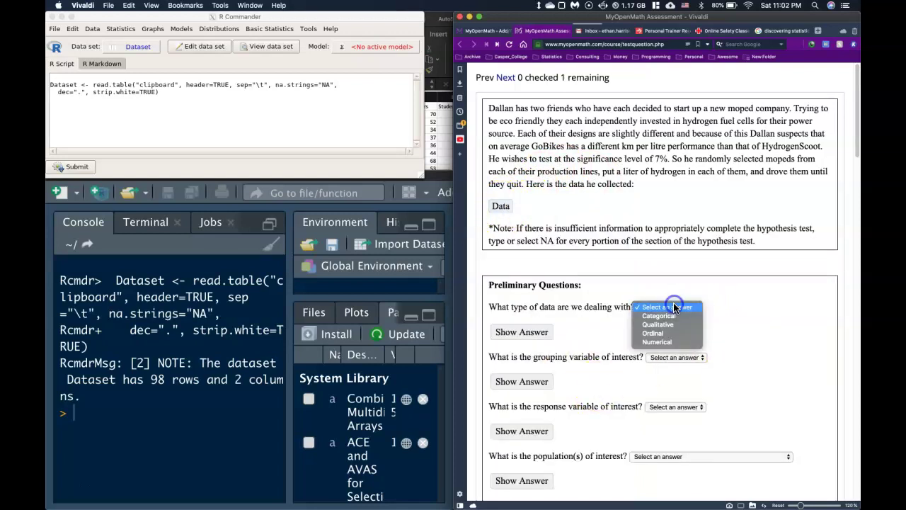
pyautogui.click(663, 339)
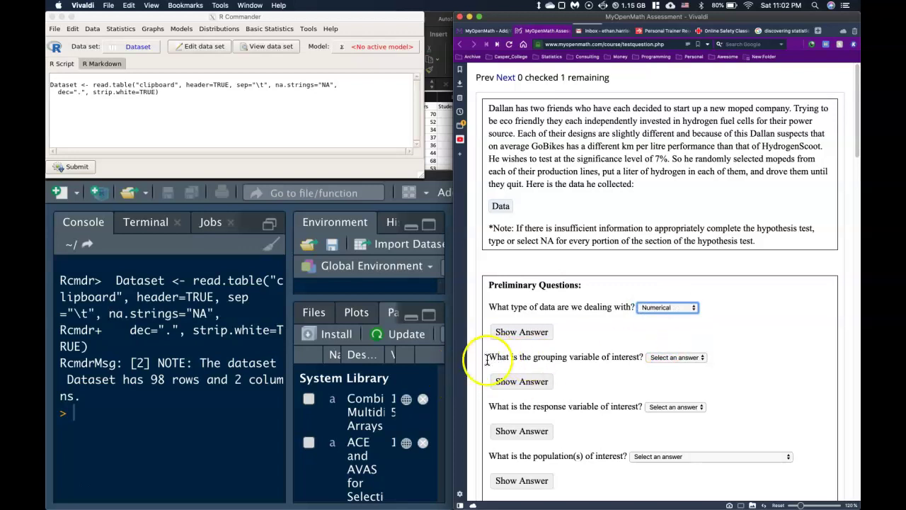
# Step: Choose Moped Company as grouping variable and km per Liter as response variable
pyautogui.scroll(-2, 524, 368)
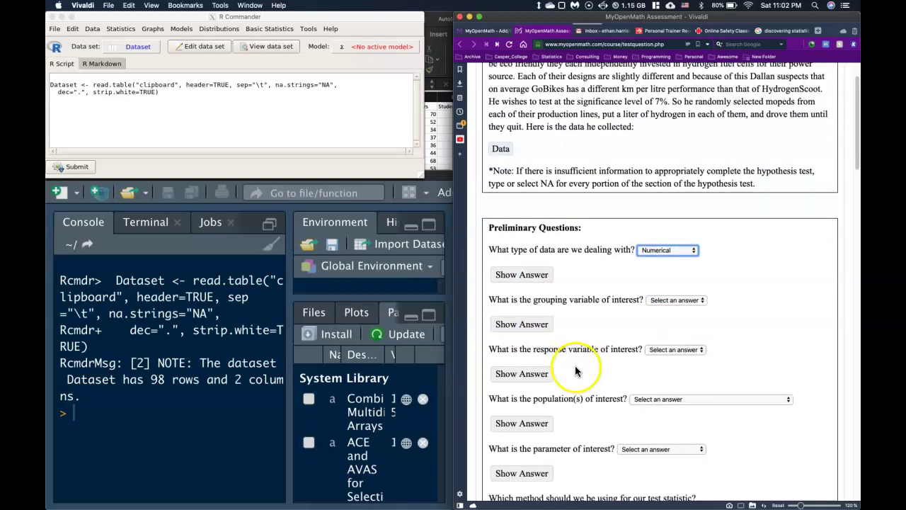
pyautogui.click(673, 297)
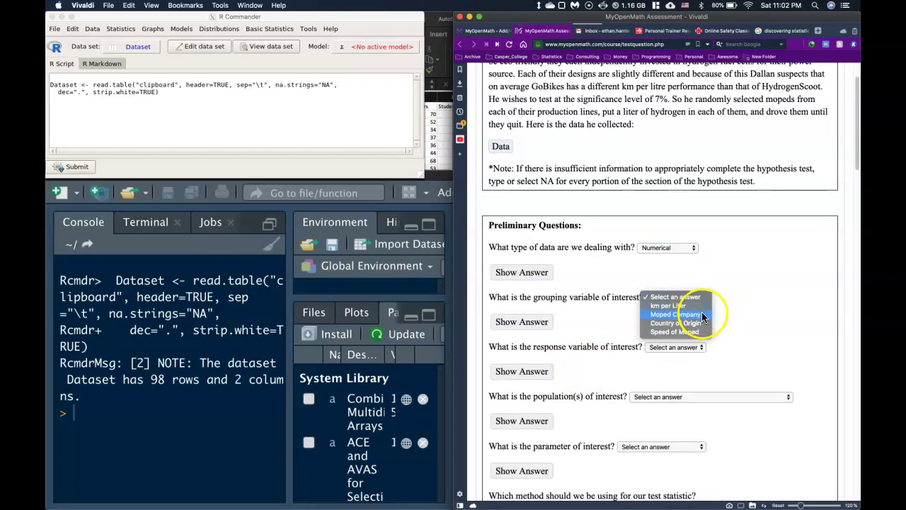
pyautogui.click(702, 314)
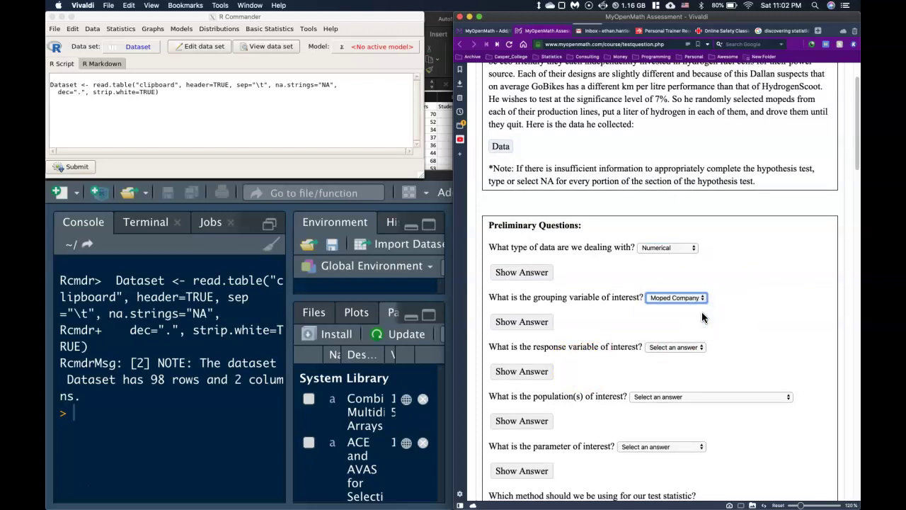
pyautogui.scroll(-1, 702, 317)
pyautogui.click(678, 316)
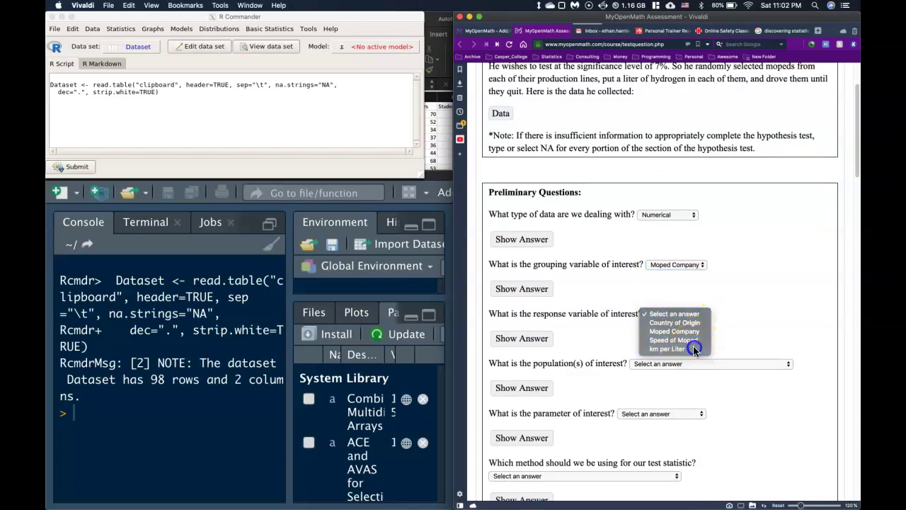
pyautogui.click(693, 348)
# Step: Set the population to Hydrogen Mopeds from GoBikes and HydrogenScoot and the parameter to true mean km per liter
pyautogui.scroll(-2, 606, 343)
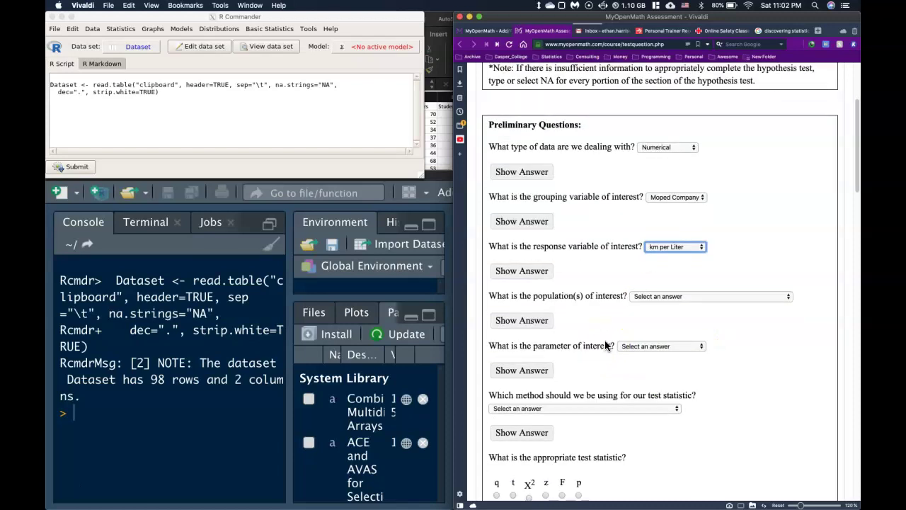
pyautogui.click(676, 297)
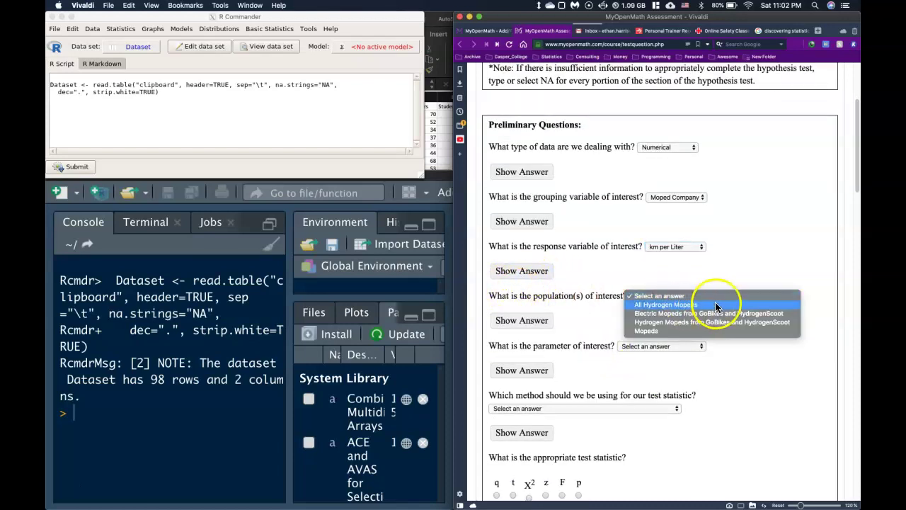
pyautogui.click(796, 323)
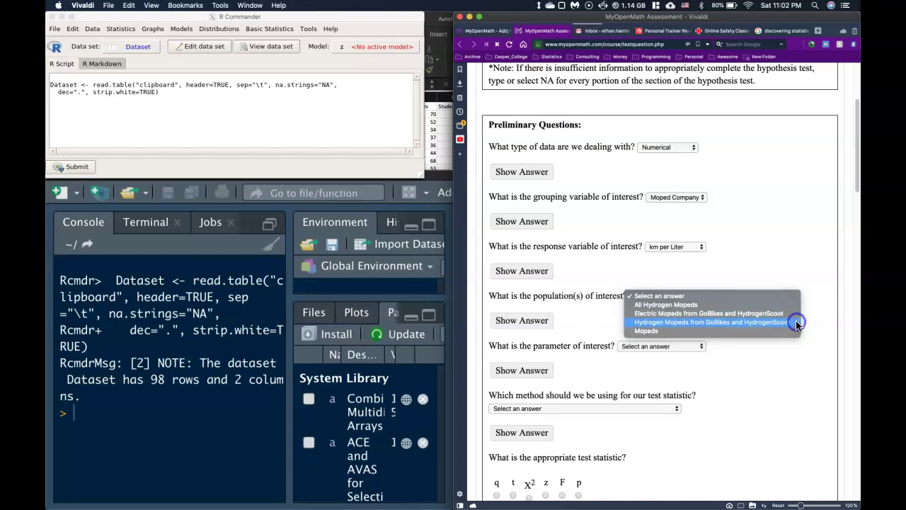
pyautogui.click(796, 323)
pyautogui.scroll(-2, 635, 321)
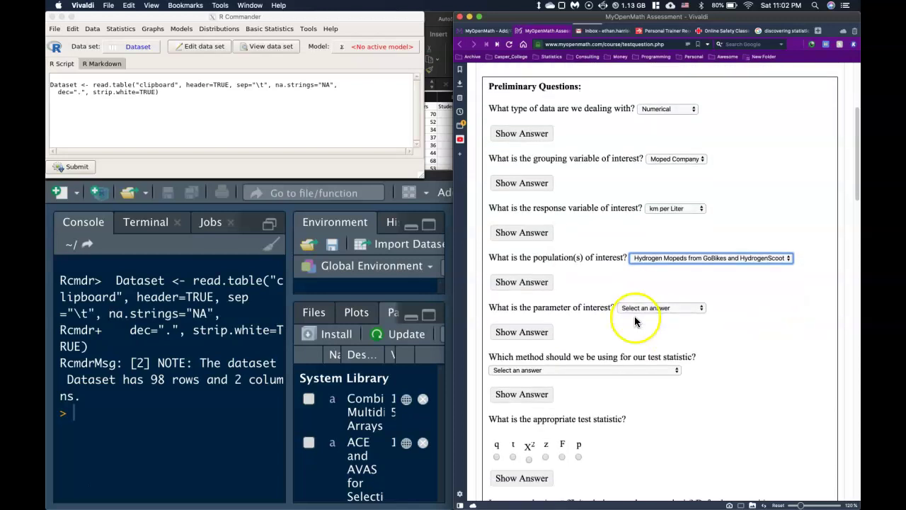
pyautogui.click(675, 309)
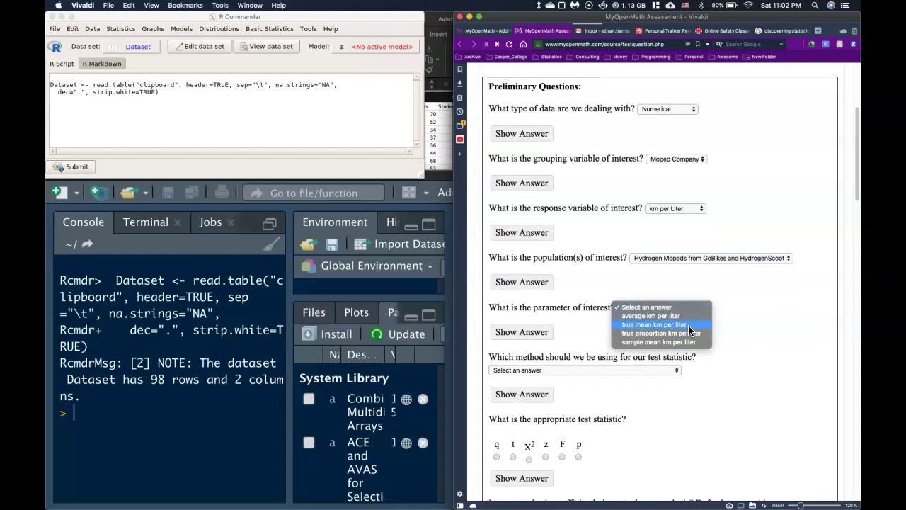
pyautogui.click(688, 326)
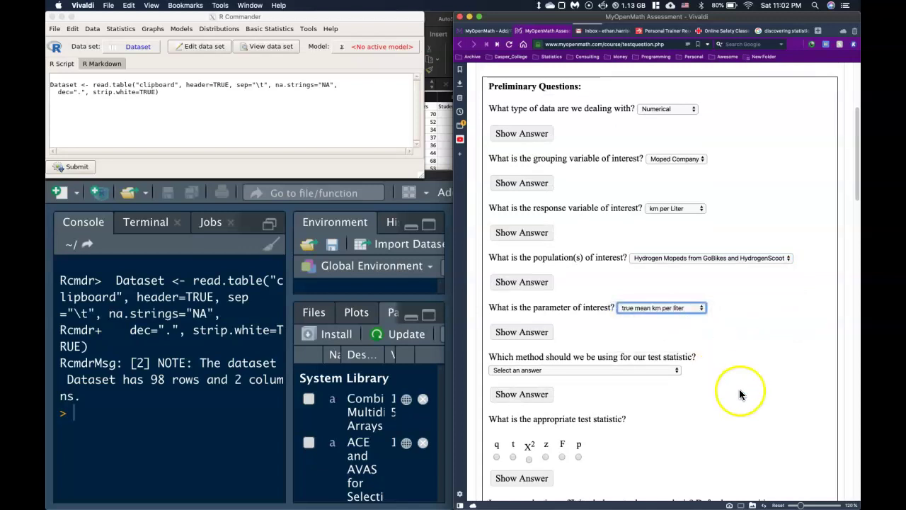
pyautogui.scroll(-2, 739, 393)
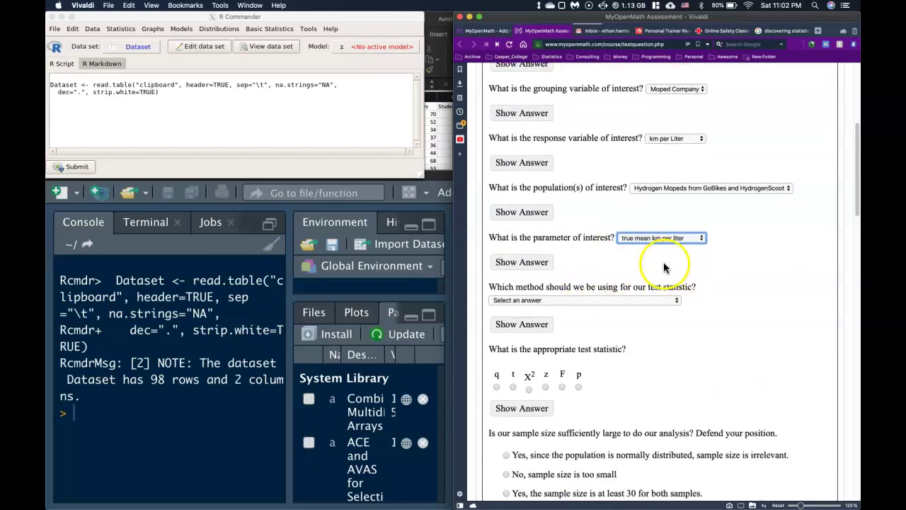
pyautogui.click(638, 300)
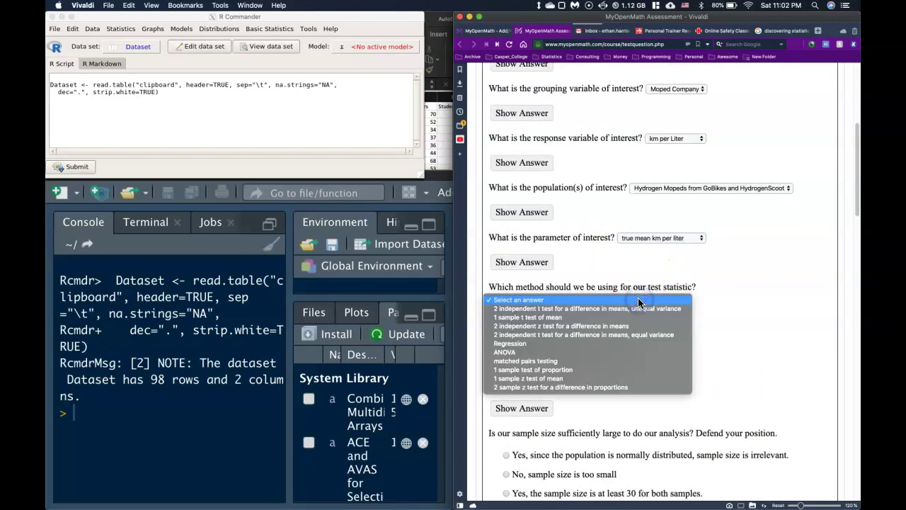
pyautogui.moveTo(603, 311); pyautogui.dragTo(596, 361)
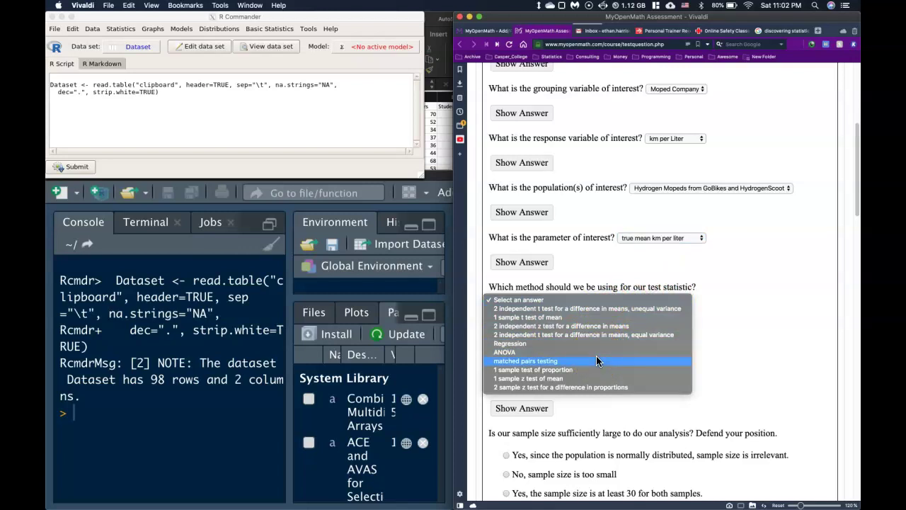
pyautogui.moveTo(597, 361); pyautogui.dragTo(686, 333)
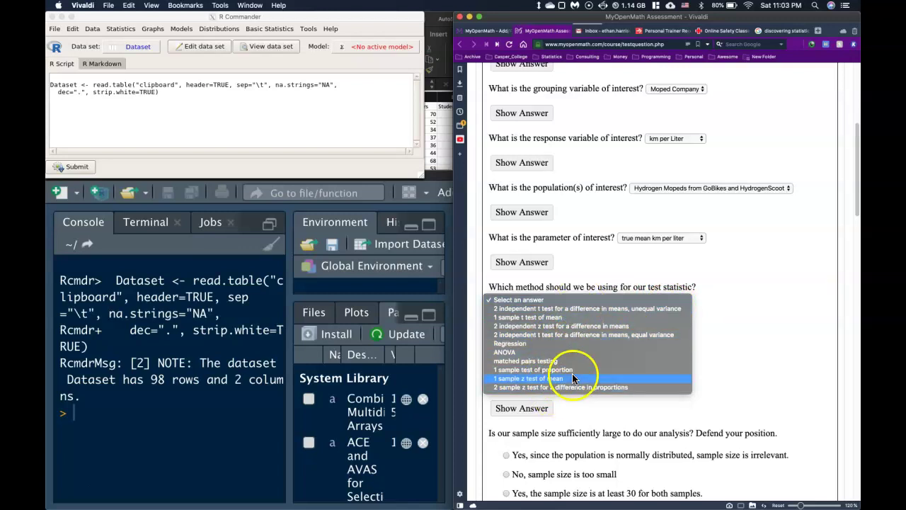
pyautogui.click(742, 300)
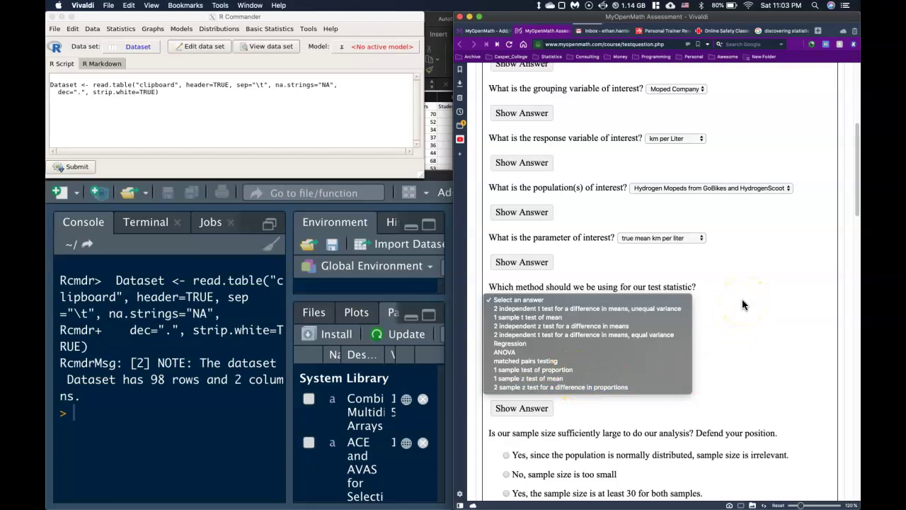
pyautogui.moveTo(686, 305); pyautogui.dragTo(741, 344)
# Step: Run Numerical summaries grouped by Company to get each group's mean, sd and n (66 and 32)
pyautogui.click(241, 102)
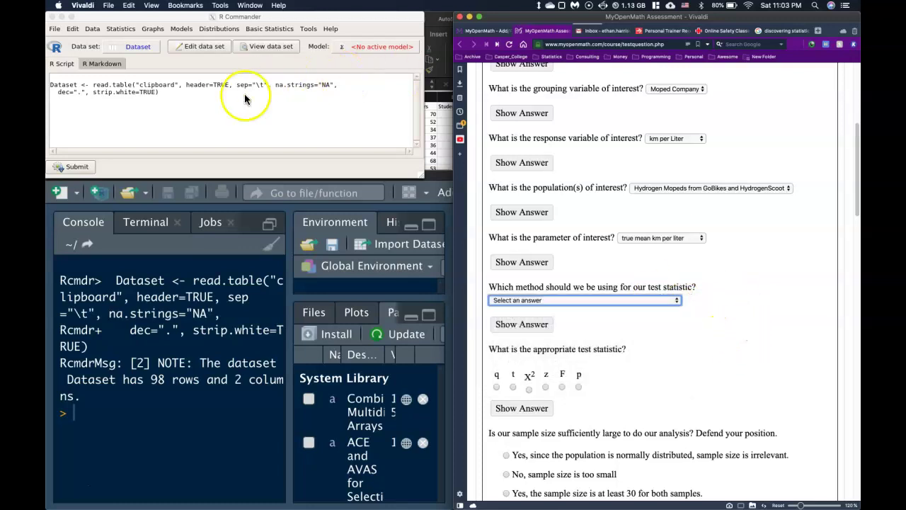
pyautogui.click(307, 78)
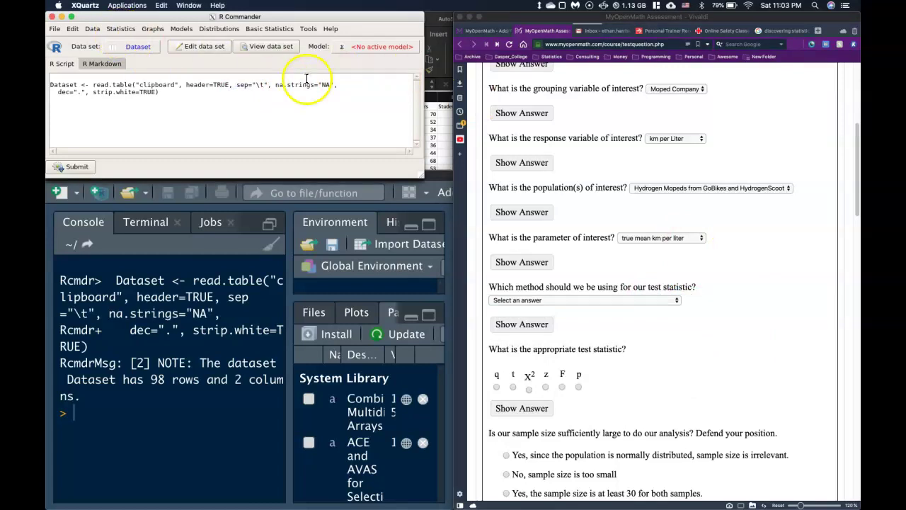
pyautogui.click(270, 32)
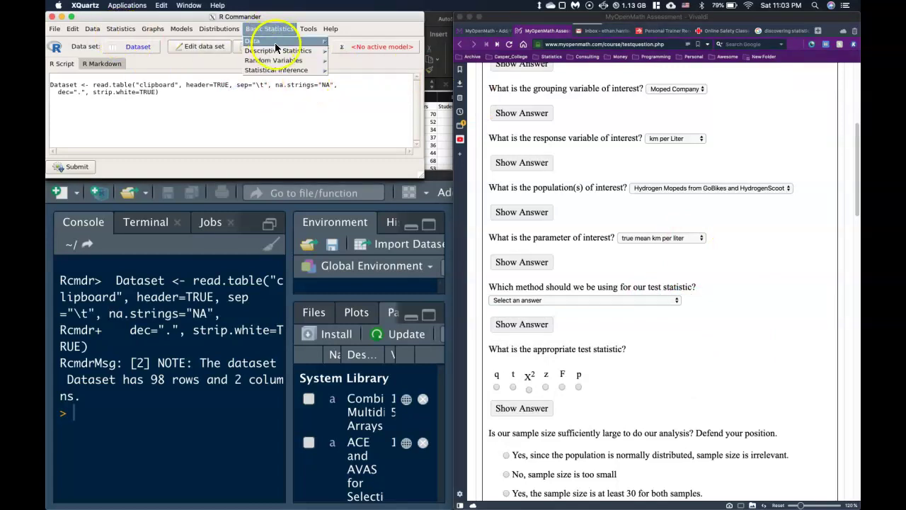
pyautogui.moveTo(280, 50)
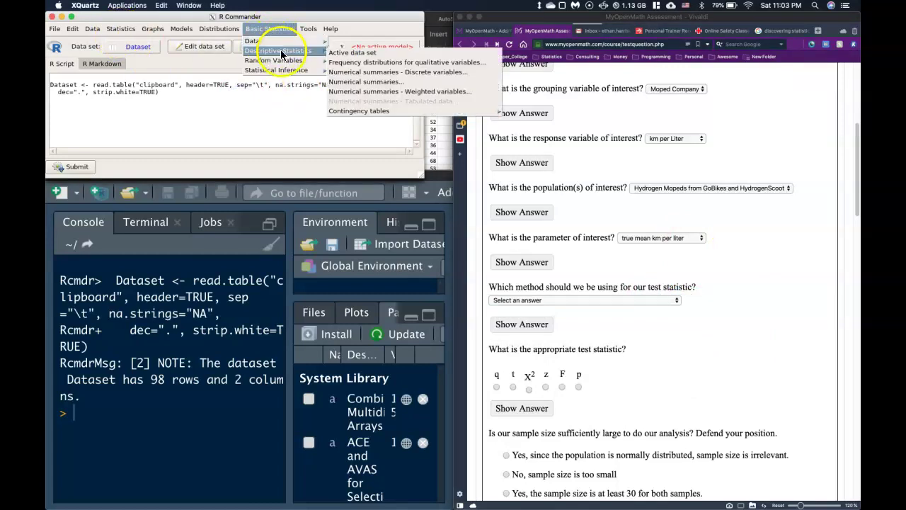
pyautogui.click(383, 84)
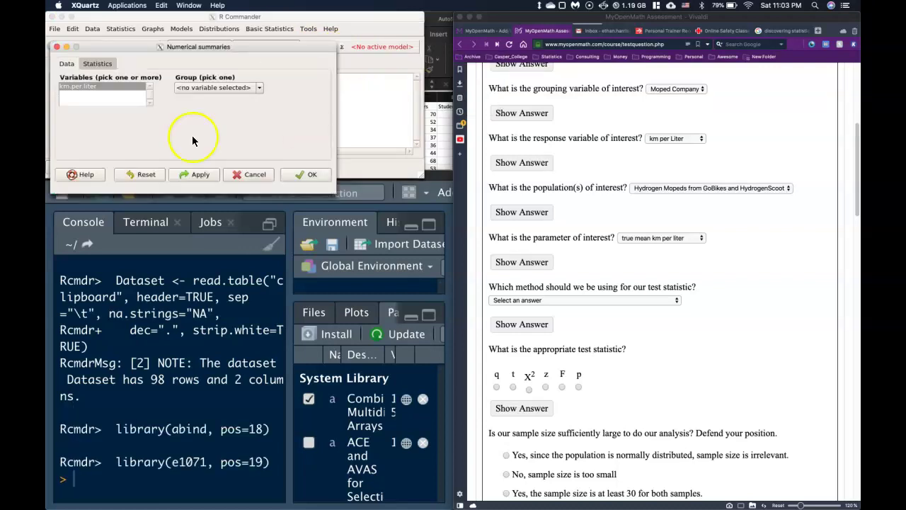
pyautogui.click(219, 87)
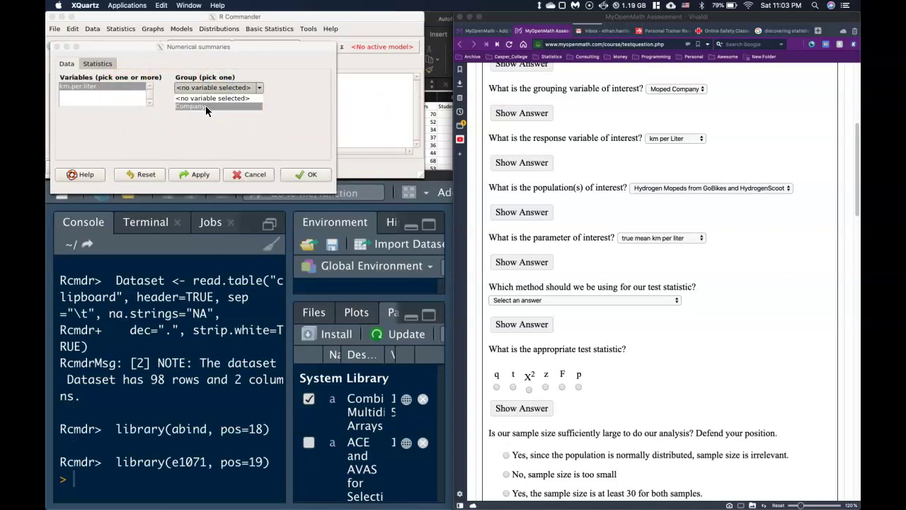
pyautogui.click(205, 105)
pyautogui.click(306, 175)
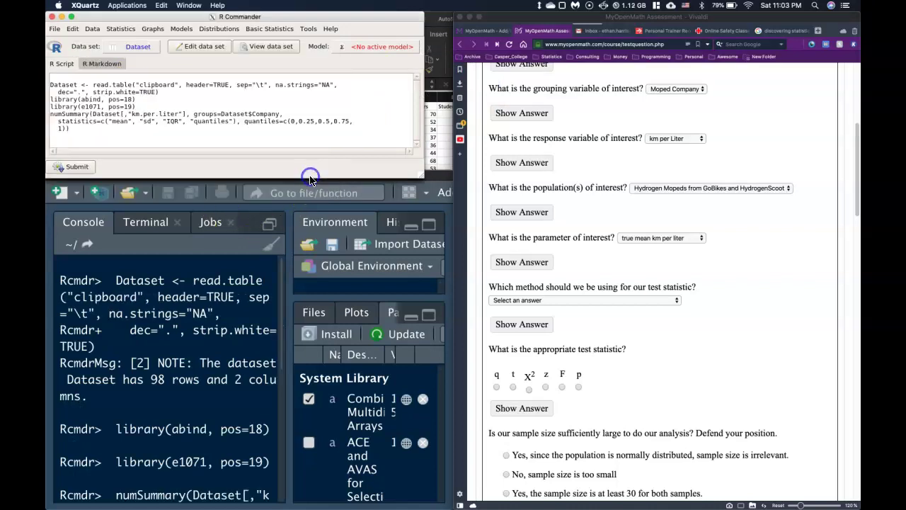
pyautogui.click(307, 312)
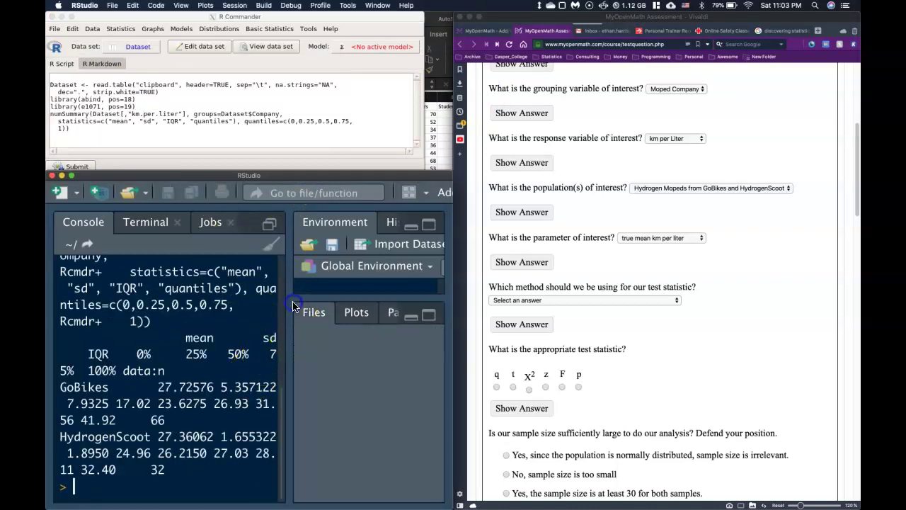
pyautogui.moveTo(288, 298); pyautogui.dragTo(437, 311)
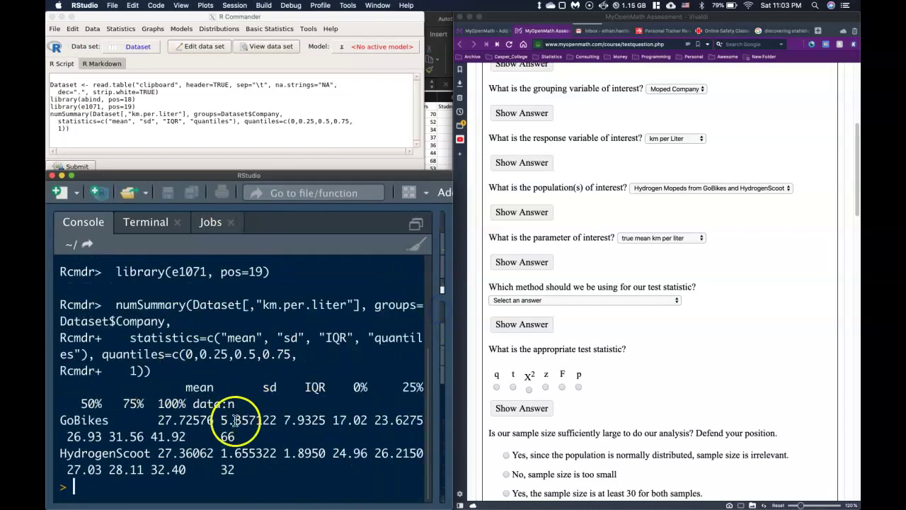
# Step: Rerun the Company summaries with standard error of mean, dropping quantiles and interquartile range
pyautogui.click(257, 29)
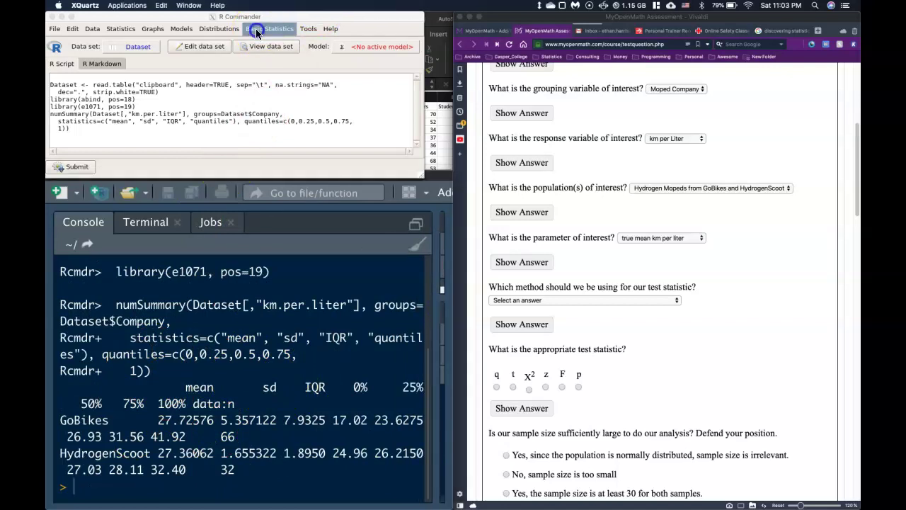
pyautogui.click(256, 31)
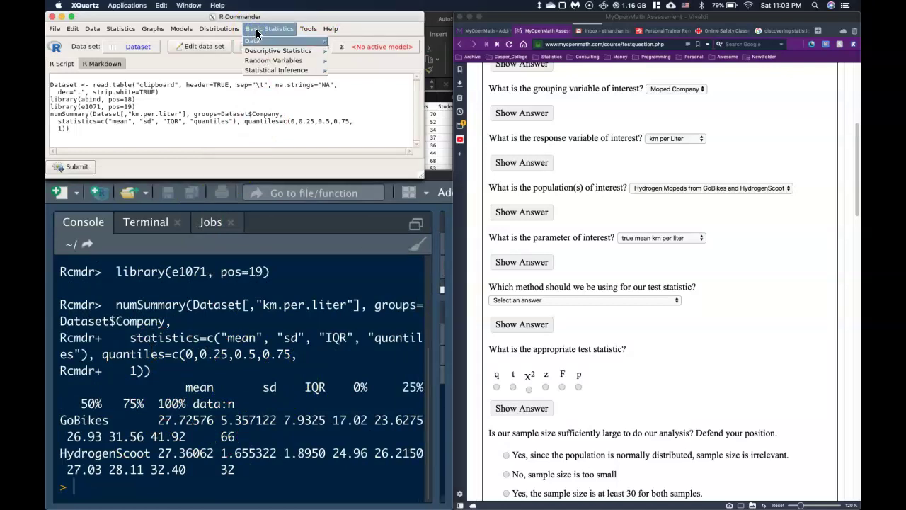
pyautogui.moveTo(283, 51)
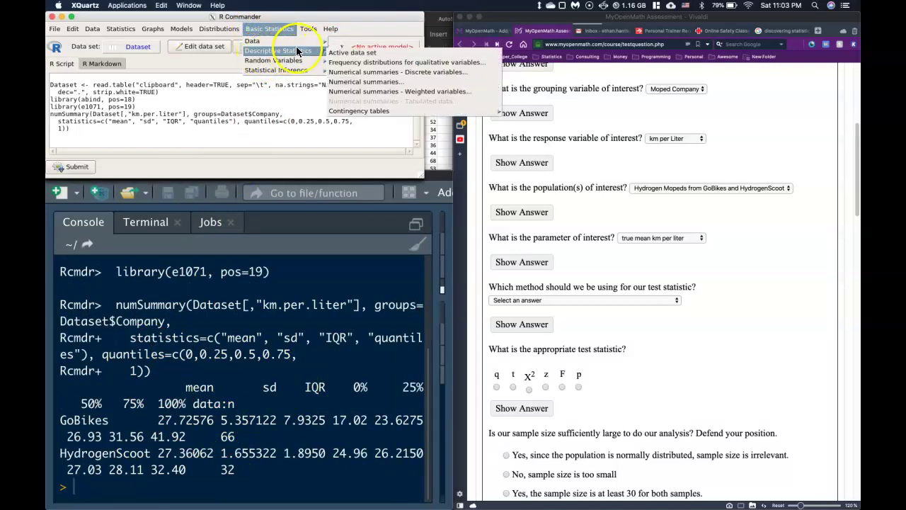
pyautogui.click(363, 81)
pyautogui.click(104, 65)
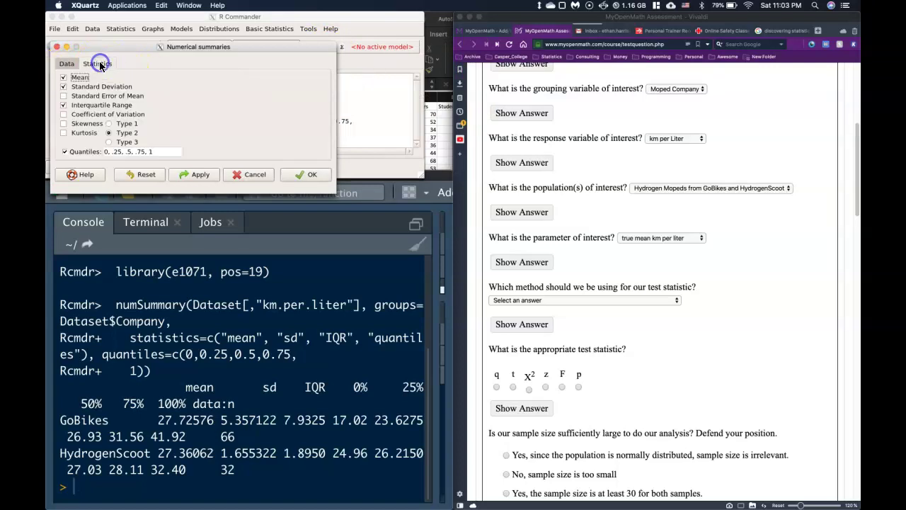
pyautogui.click(63, 155)
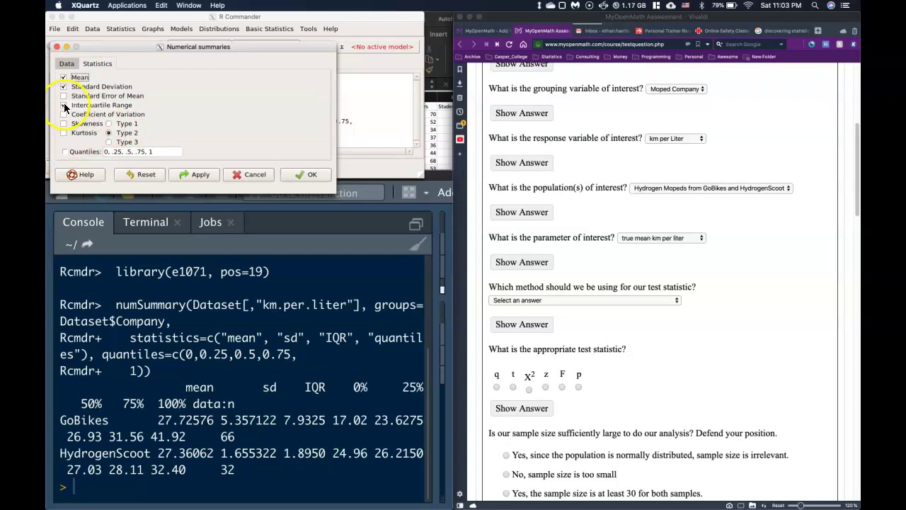
pyautogui.click(64, 105)
pyautogui.click(64, 96)
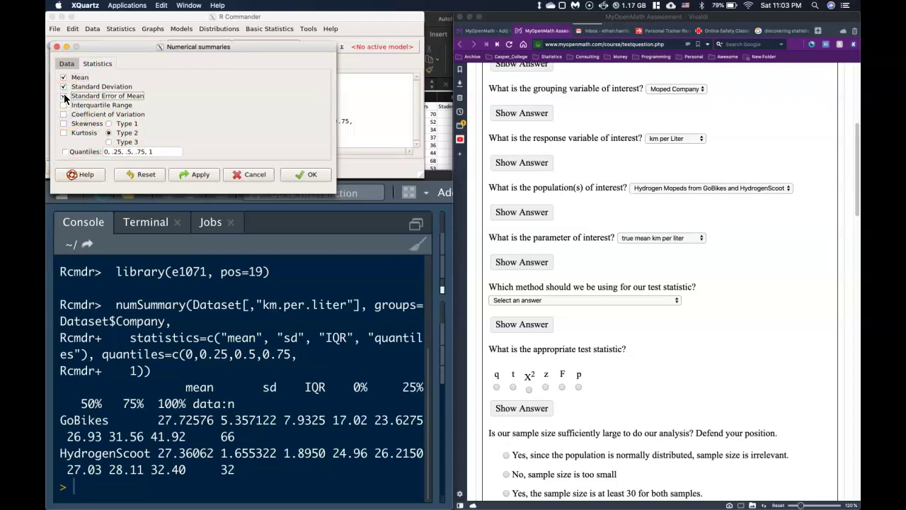
pyautogui.click(305, 174)
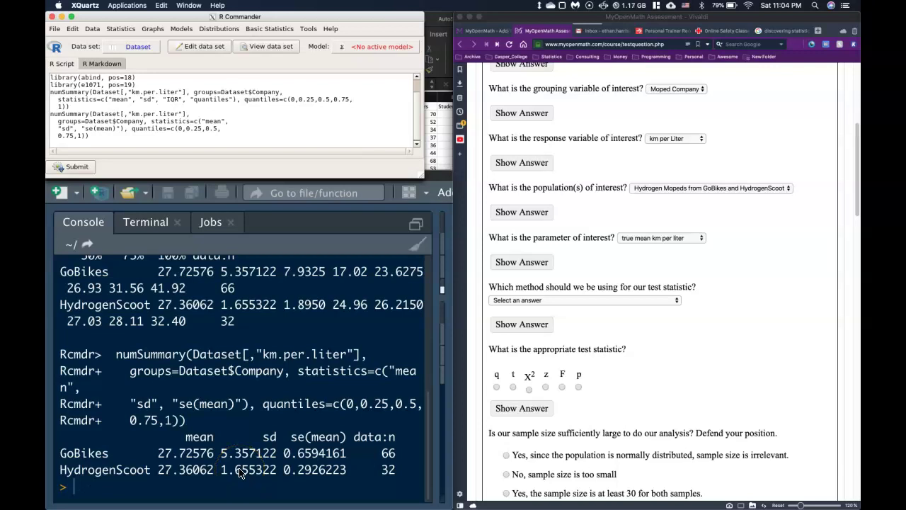
# Step: Answer the method as 2 independent t test, unequal variance, with t as the test statistic
pyautogui.click(568, 304)
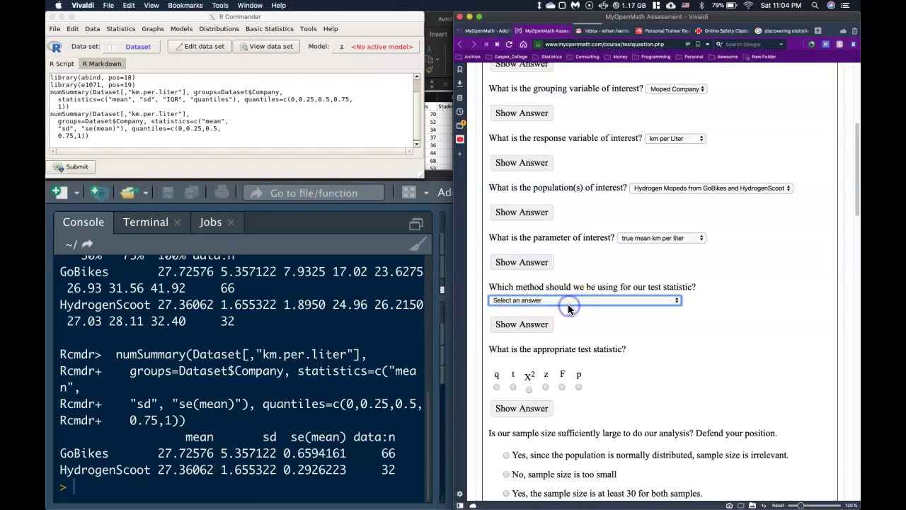
pyautogui.click(564, 301)
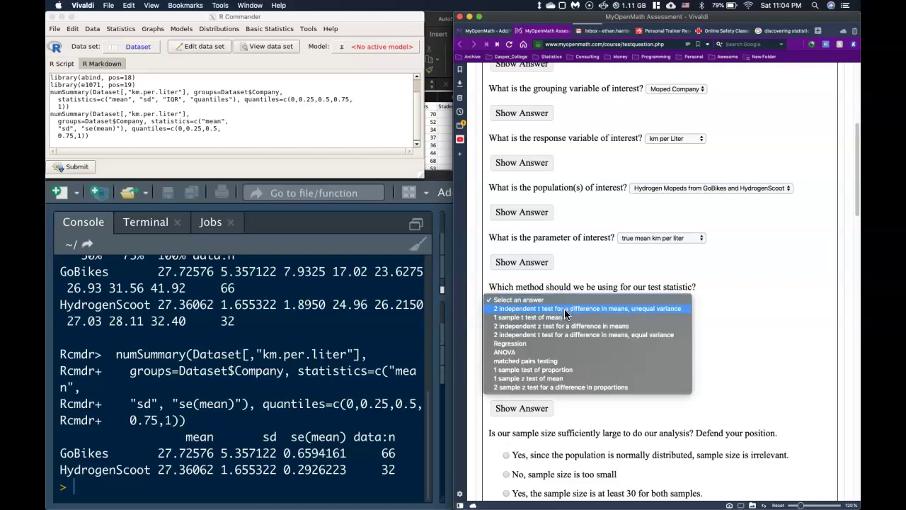
pyautogui.click(570, 309)
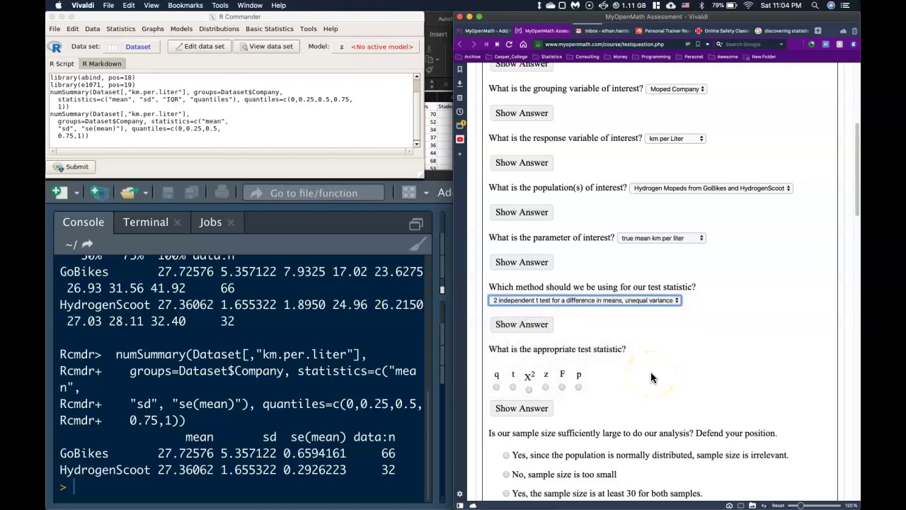
pyautogui.click(526, 325)
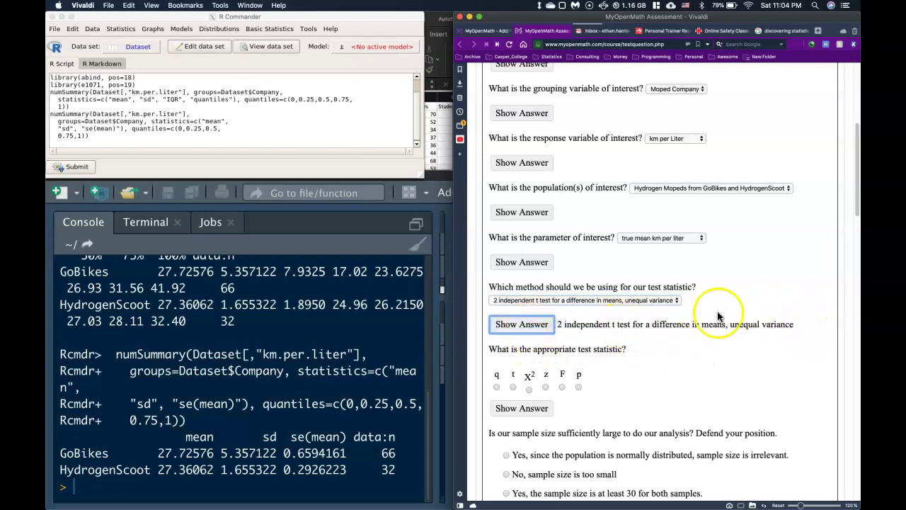
pyautogui.click(540, 327)
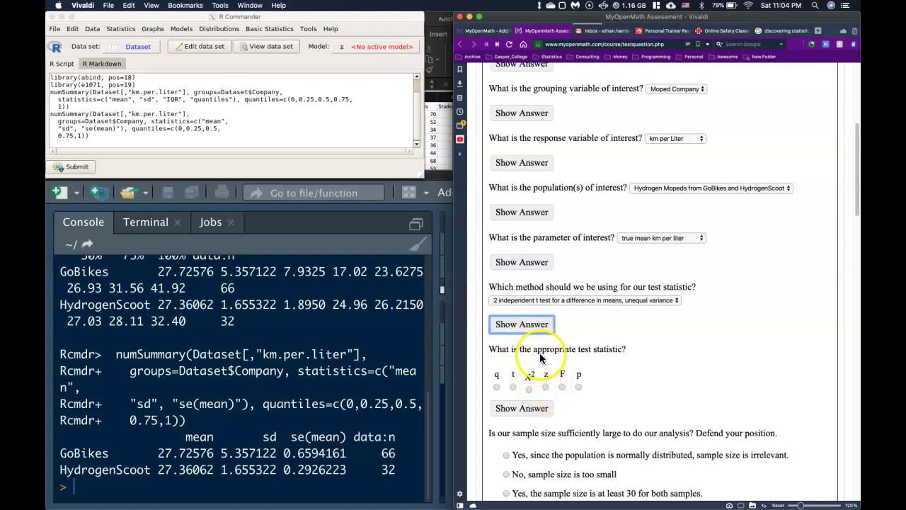
pyautogui.click(513, 387)
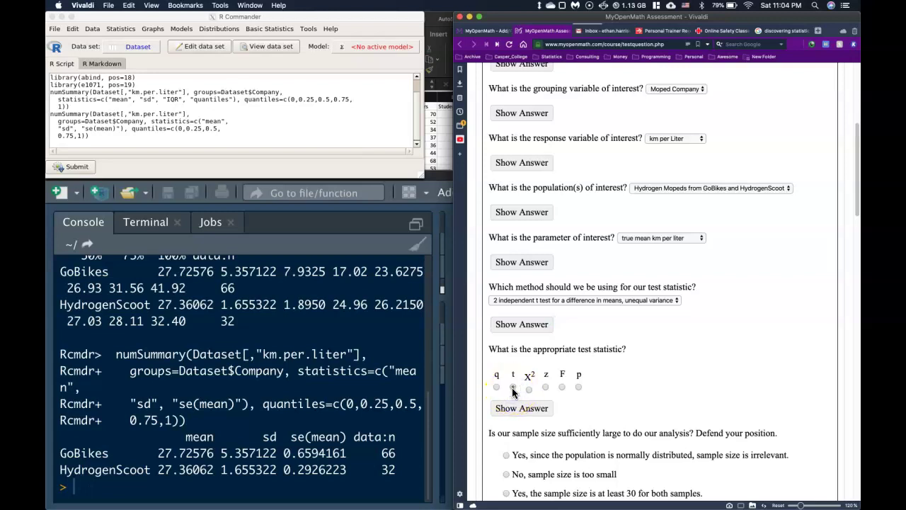
pyautogui.scroll(-3, 683, 357)
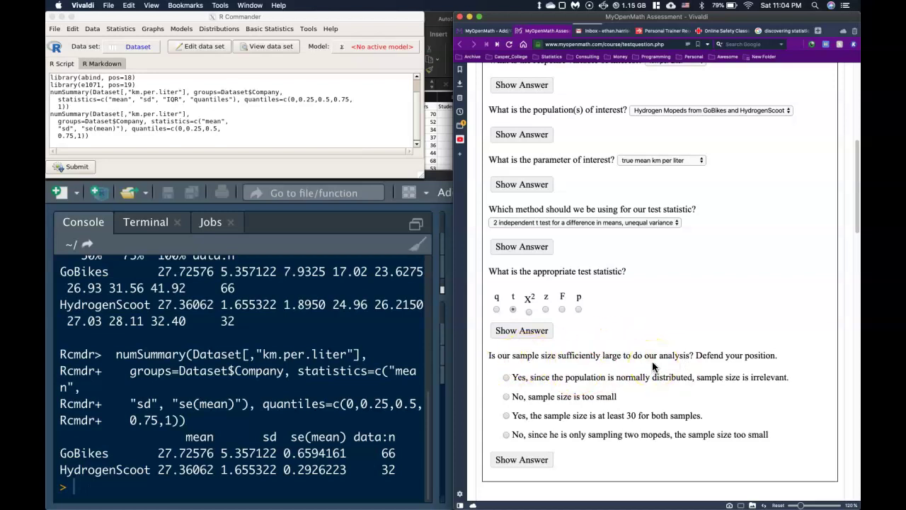
# Step: Recheck the group sizes in RStudio and answer Yes, both samples are at least 30
pyautogui.scroll(10, 679, 326)
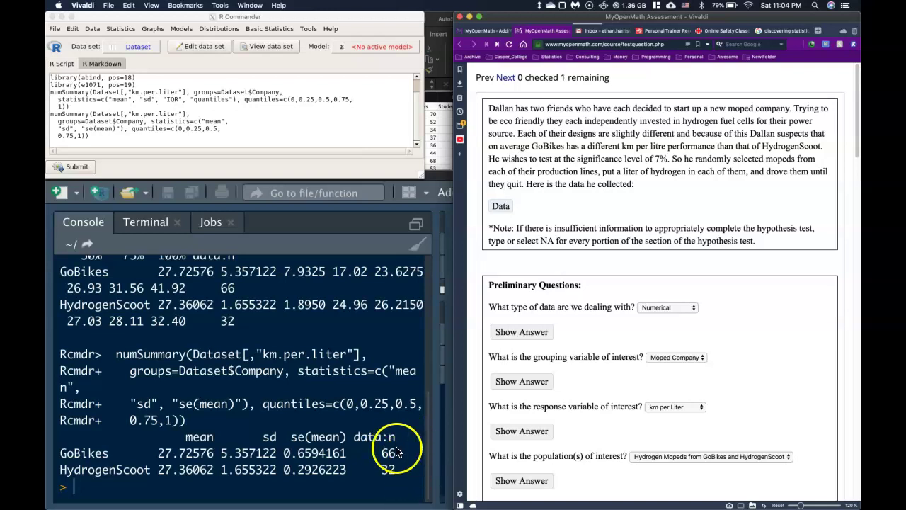
pyautogui.click(403, 478)
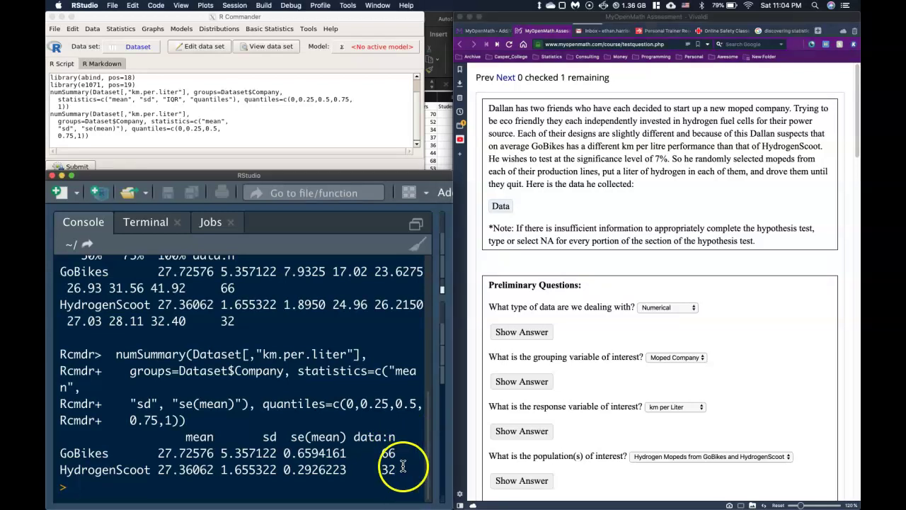
pyautogui.scroll(-5, 699, 408)
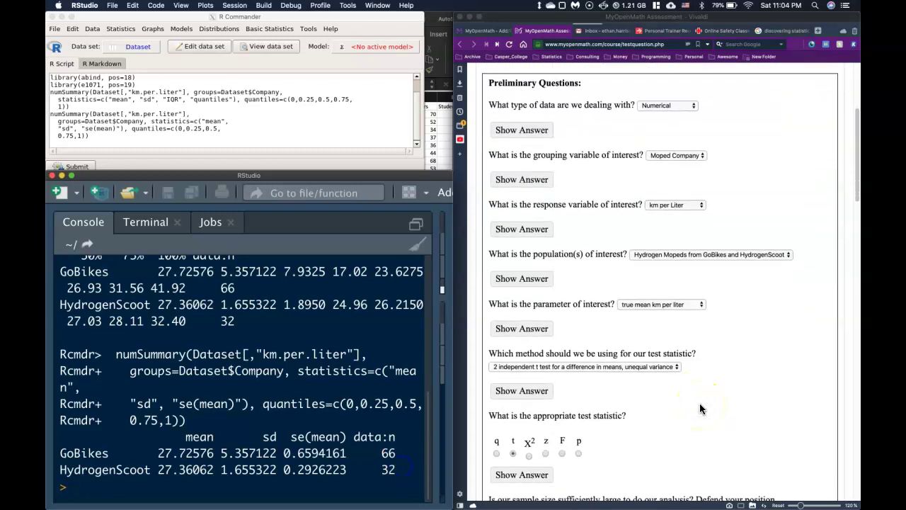
pyautogui.scroll(-4, 699, 409)
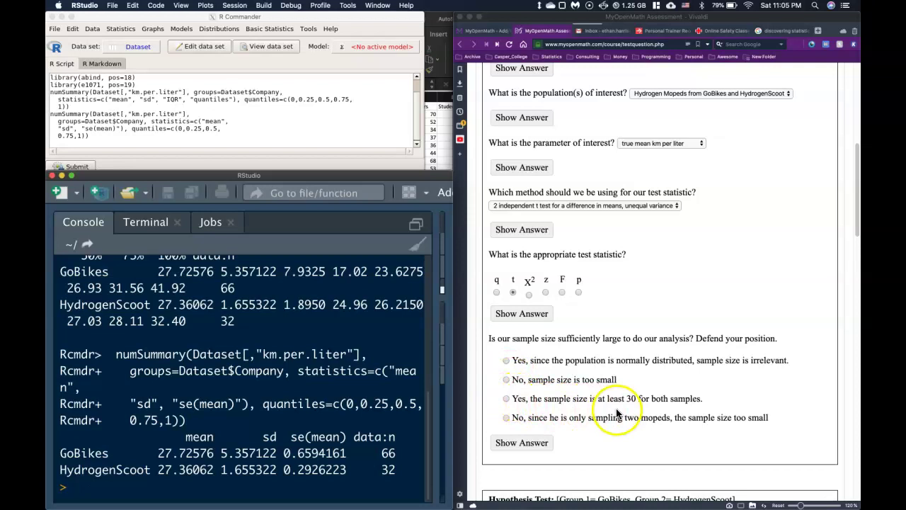
pyautogui.click(504, 399)
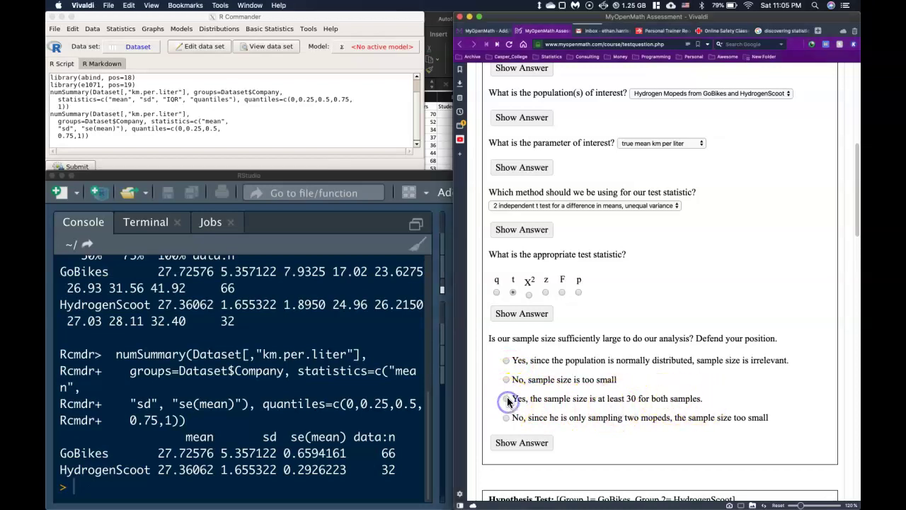
pyautogui.scroll(-8, 612, 386)
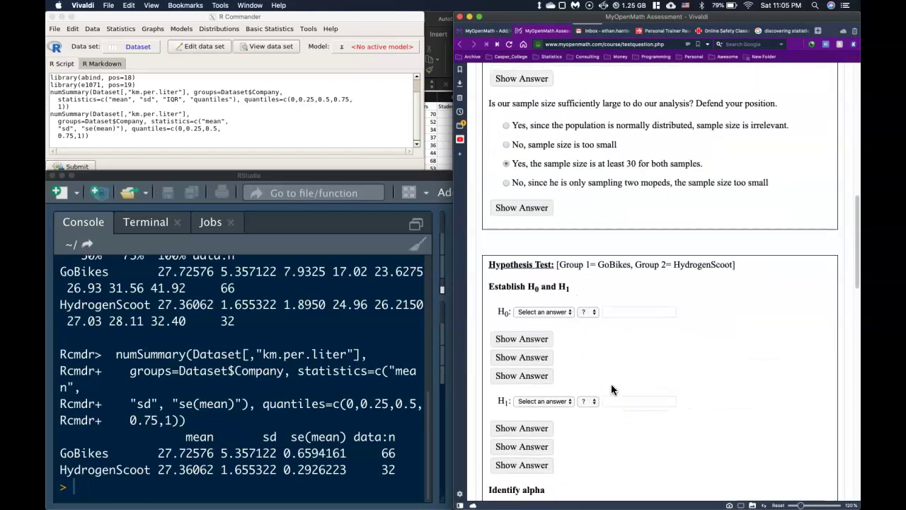
pyautogui.scroll(-2, 612, 386)
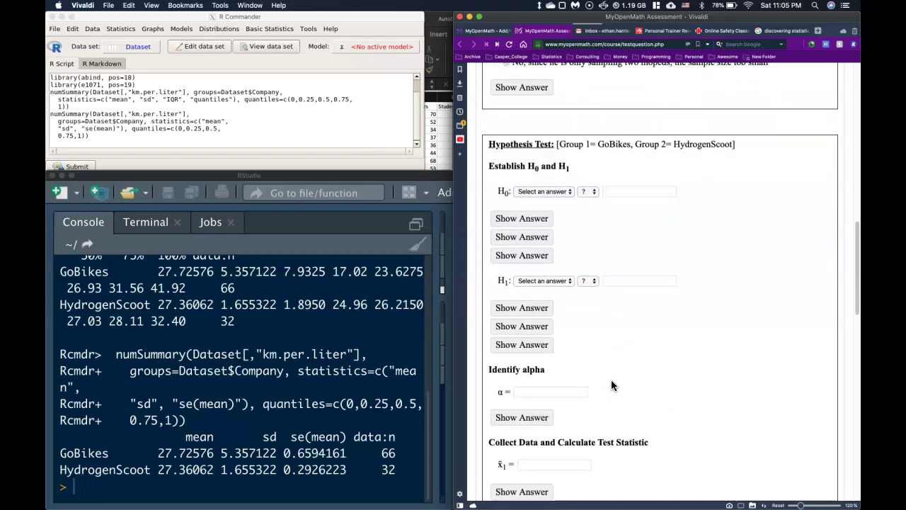
# Step: Set the null hypothesis parameter to μ1-μ2 with the = relation
pyautogui.click(558, 197)
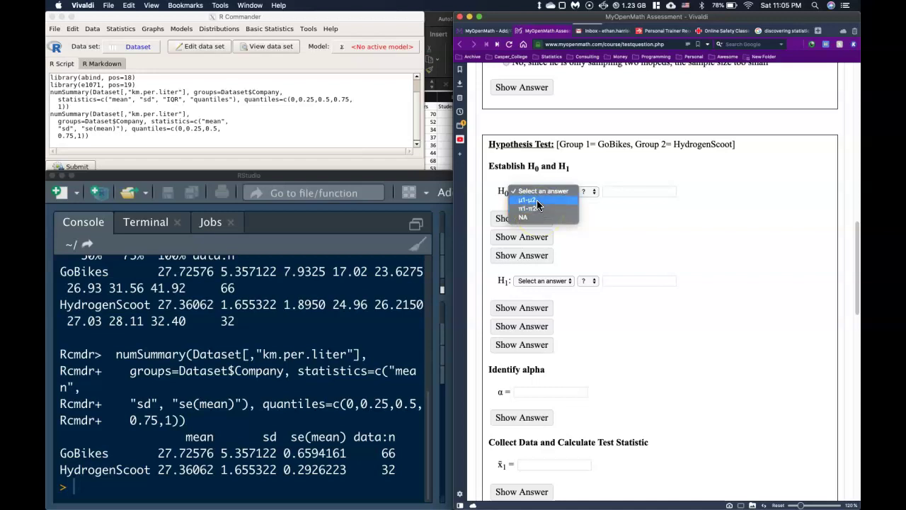
pyautogui.click(537, 201)
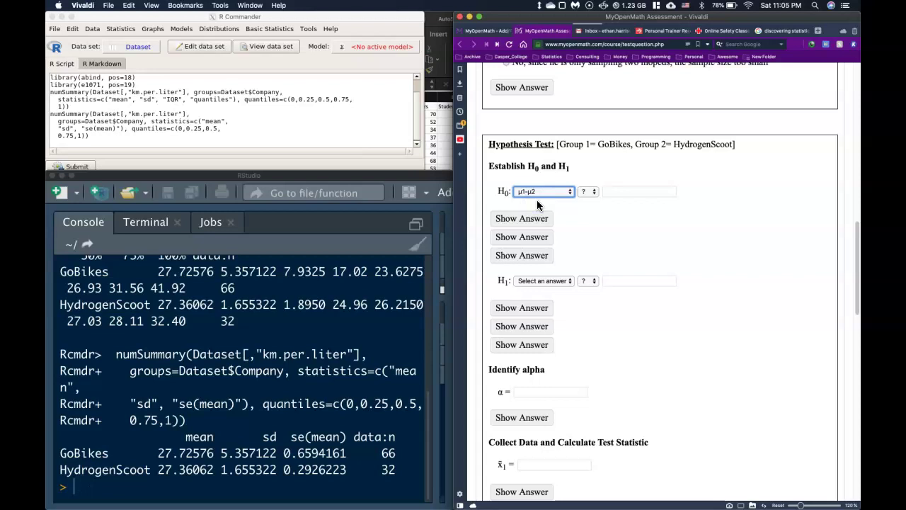
pyautogui.click(590, 191)
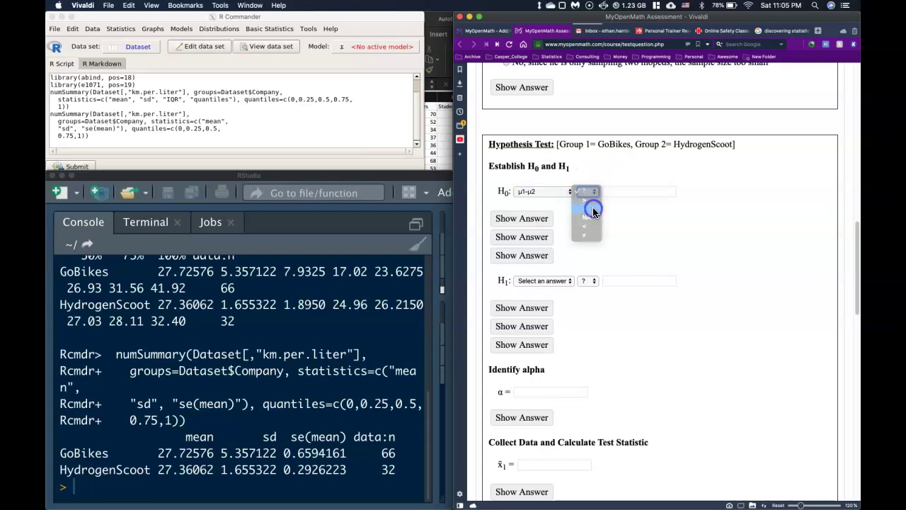
pyautogui.click(593, 209)
pyautogui.click(623, 191)
# Step: Enter 0 as the null value, then give the alternative hypothesis μ1-μ2 and value 0
pyautogui.write('0')
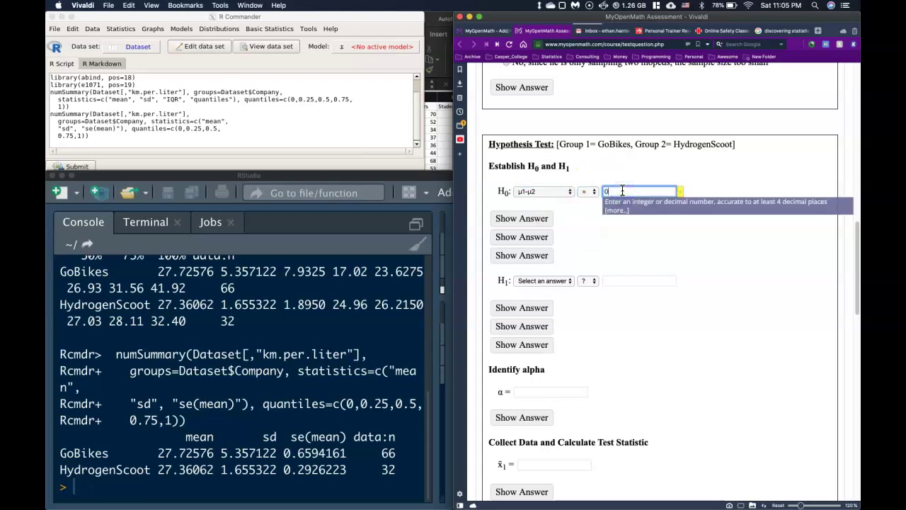
pyautogui.scroll(7, 765, 208)
pyautogui.scroll(-4, 758, 205)
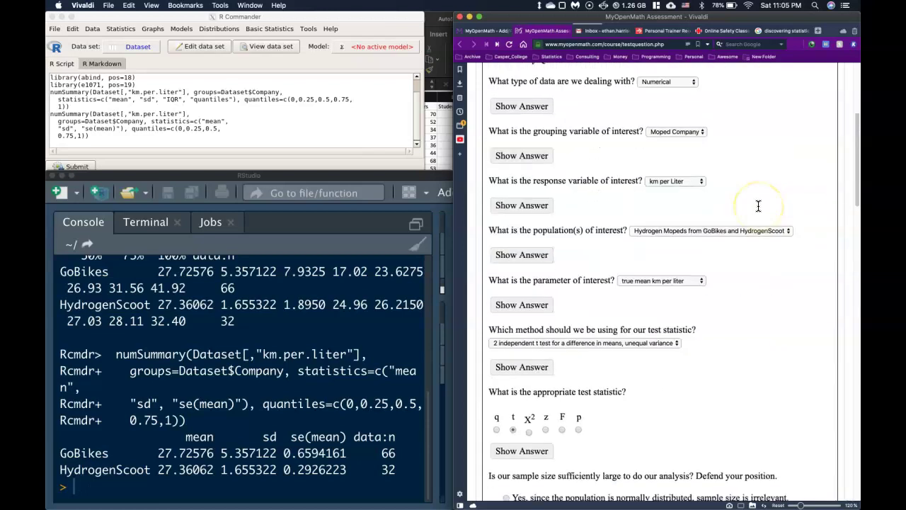
pyautogui.scroll(-5, 759, 205)
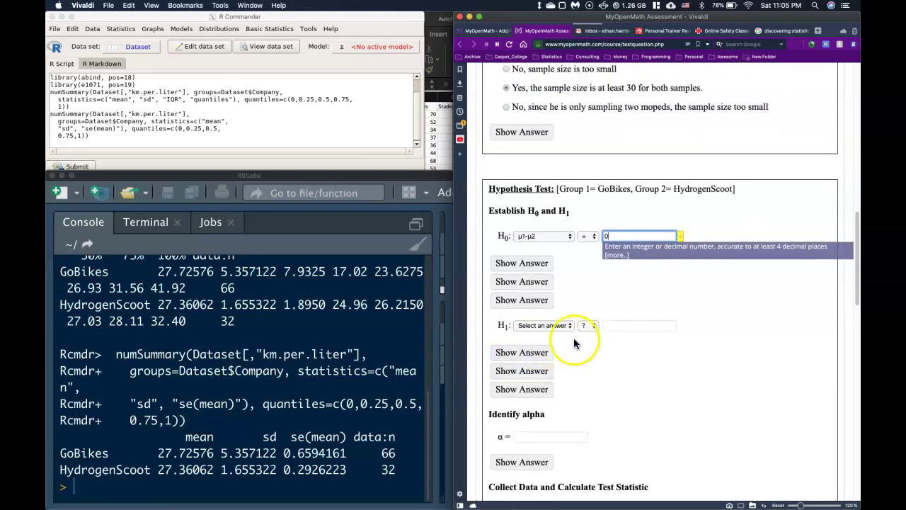
pyautogui.click(571, 324)
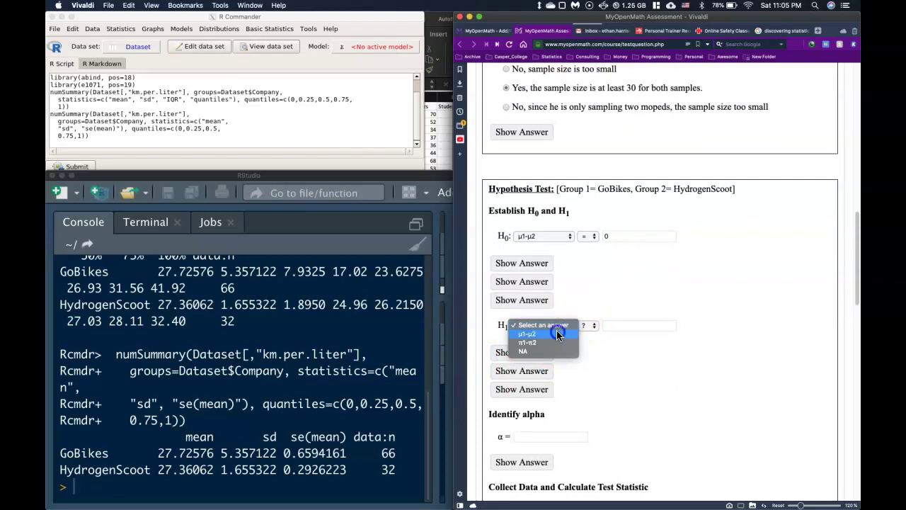
pyautogui.click(560, 331)
pyautogui.click(612, 327)
pyautogui.write('0')
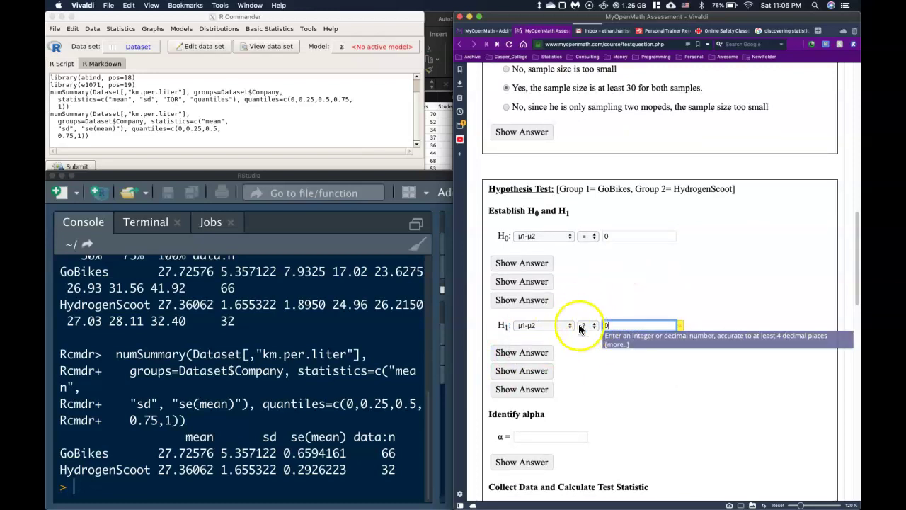
# Step: Choose ≠ as the alternative hypothesis relation and enlarge the assessment page
pyautogui.scroll(10, 742, 274)
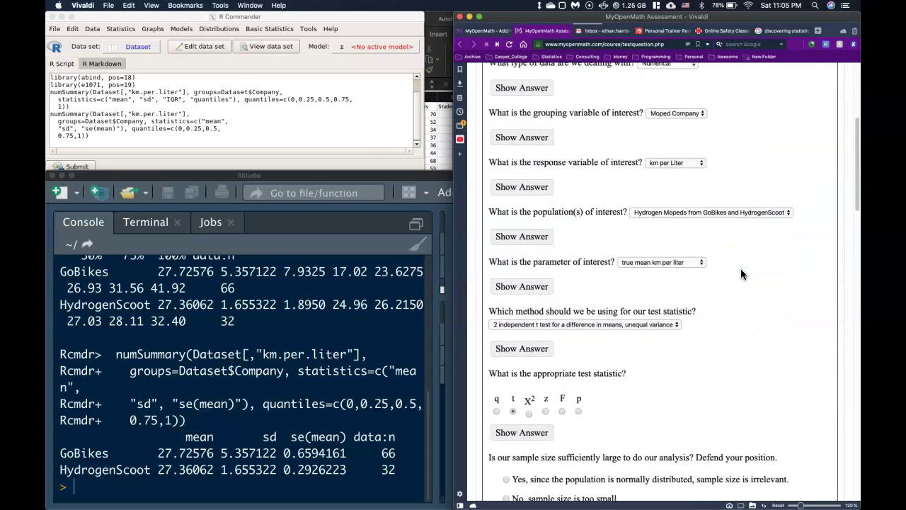
pyautogui.scroll(2, 742, 274)
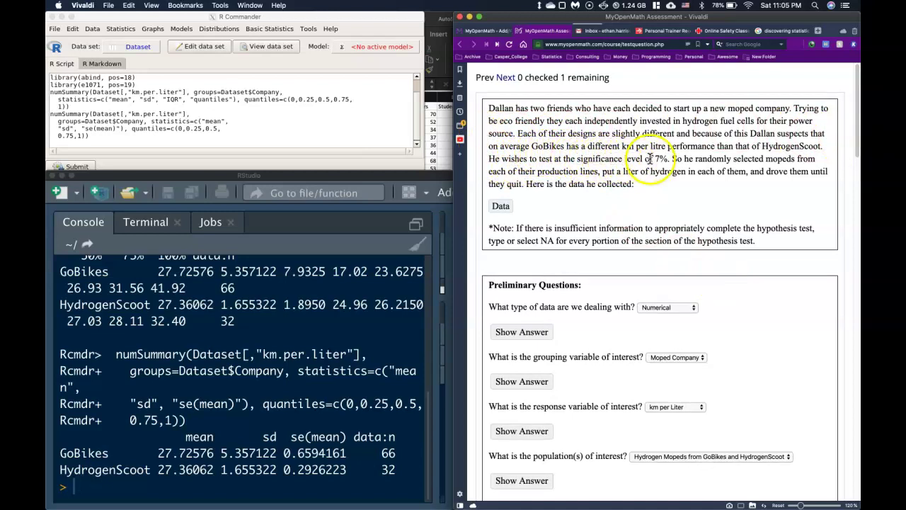
pyautogui.scroll(-10, 686, 263)
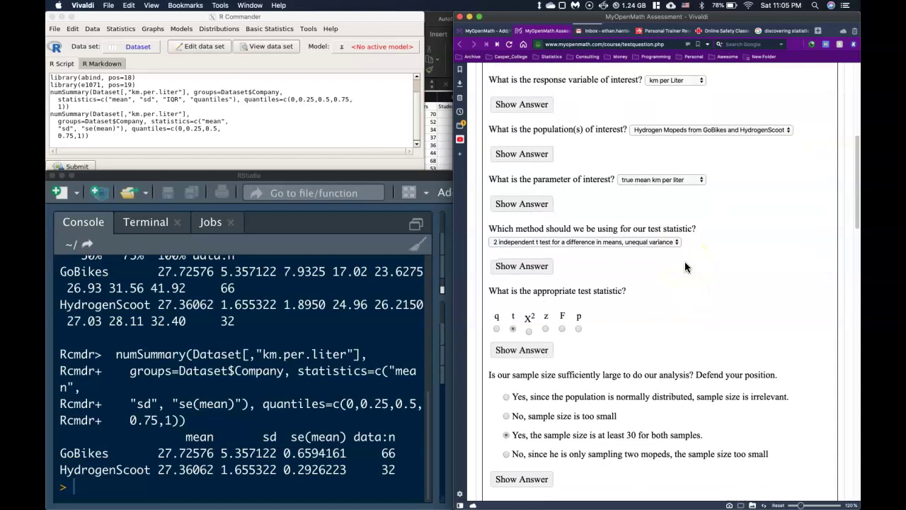
pyautogui.scroll(-8, 684, 267)
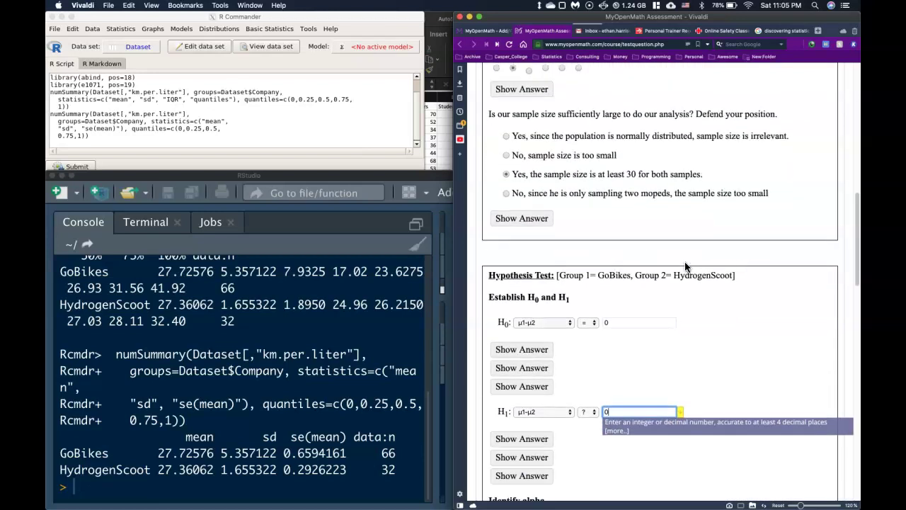
pyautogui.scroll(-2, 685, 266)
pyautogui.click(592, 337)
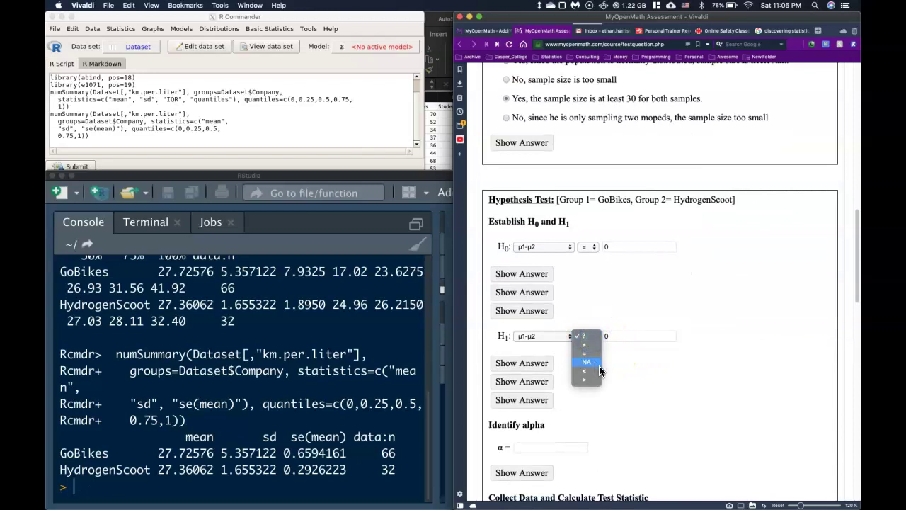
pyautogui.click(585, 345)
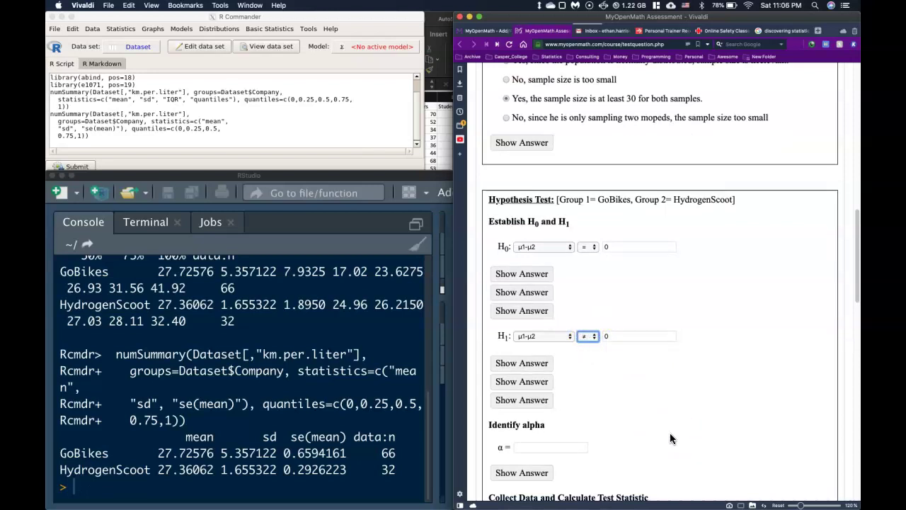
pyautogui.click(802, 504)
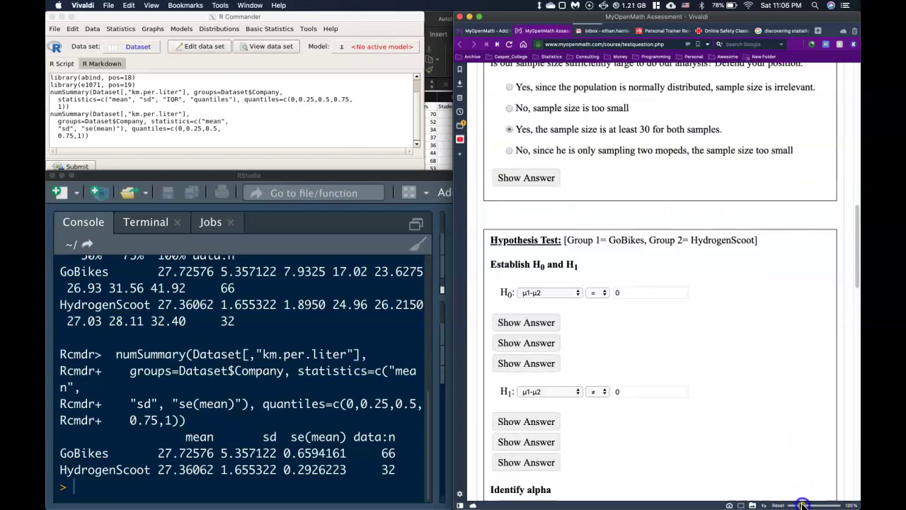
pyautogui.moveTo(802, 504); pyautogui.dragTo(805, 504)
pyautogui.scroll(-2, 792, 446)
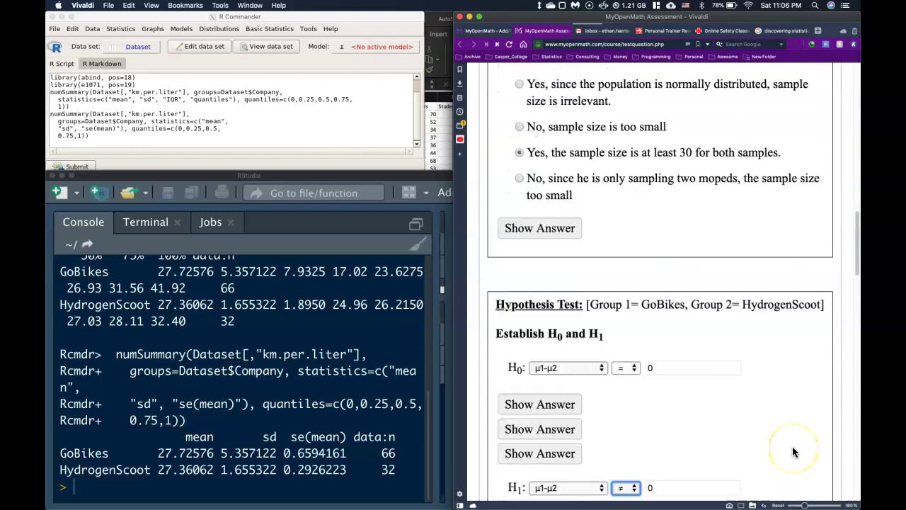
pyautogui.scroll(-4, 793, 449)
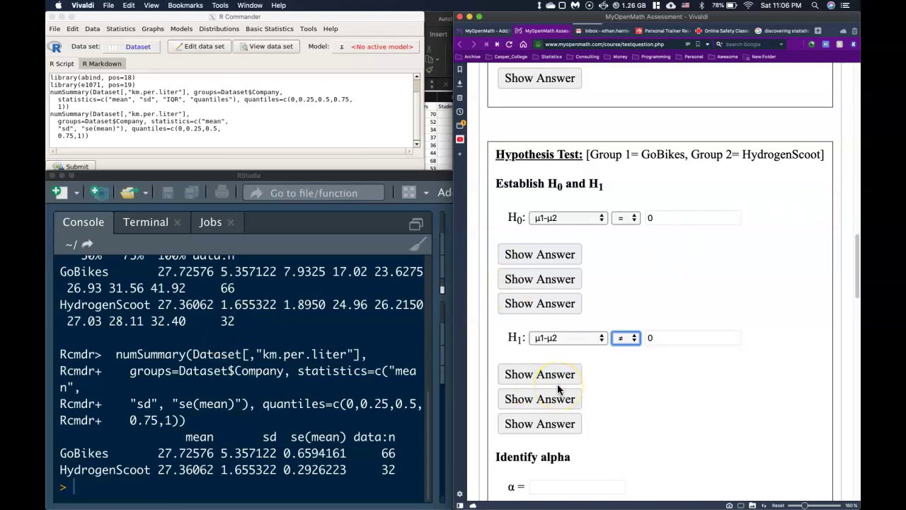
pyautogui.scroll(-2, 668, 416)
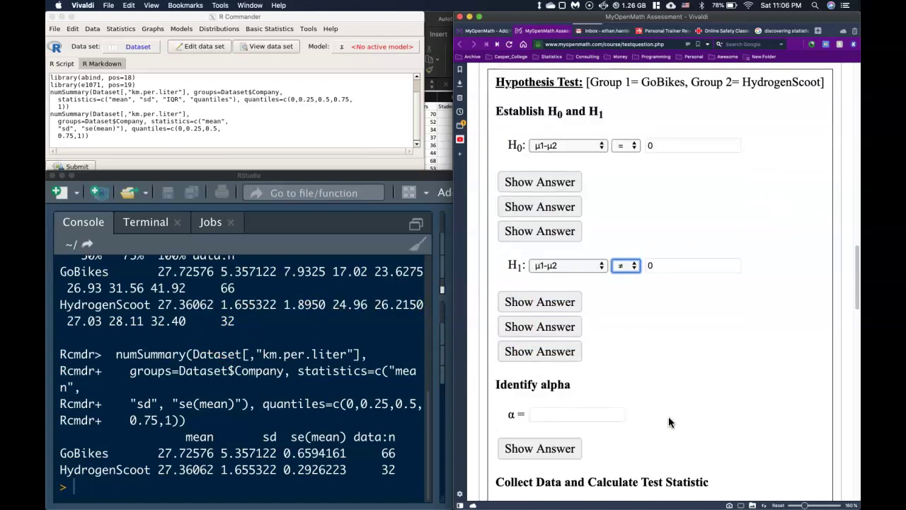
pyautogui.scroll(-2, 669, 416)
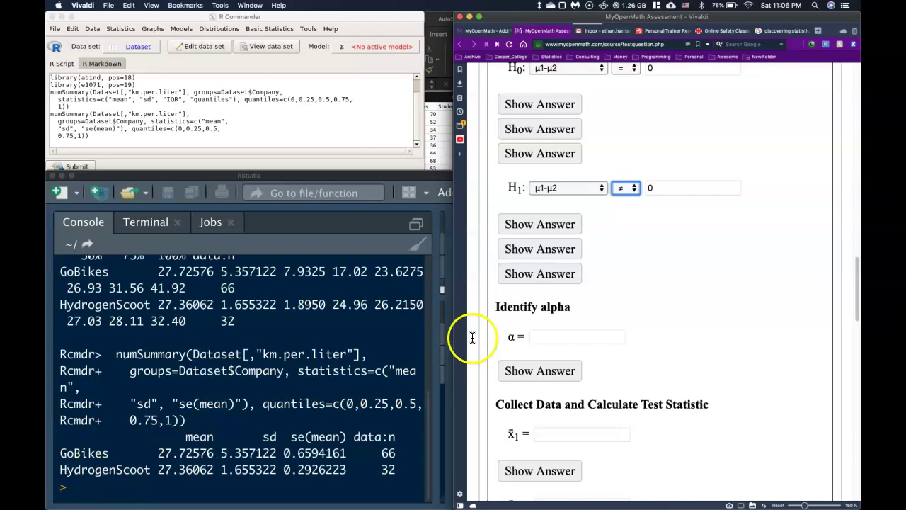
pyautogui.scroll(3, 630, 307)
pyautogui.scroll(1, 631, 307)
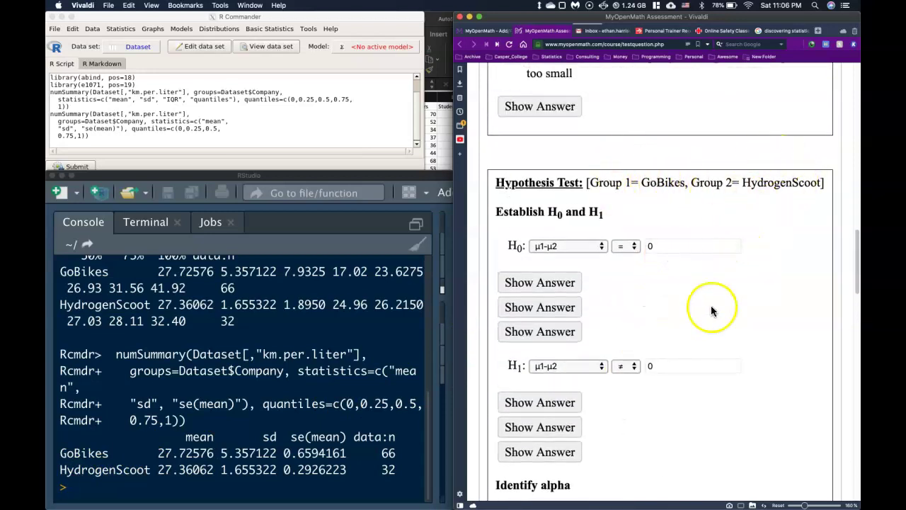
pyautogui.scroll(-4, 618, 348)
pyautogui.scroll(-1, 618, 347)
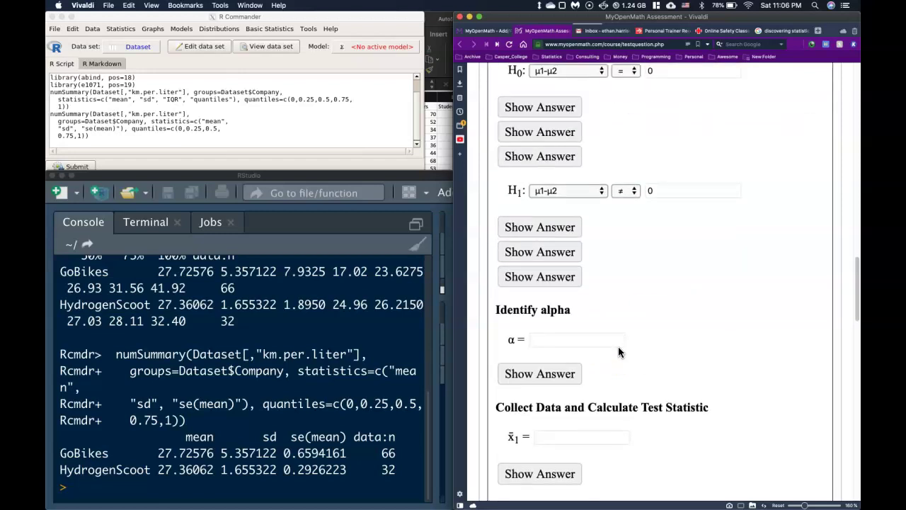
# Step: Enter 0.07 in the α box under Identify alpha
pyautogui.click(553, 322)
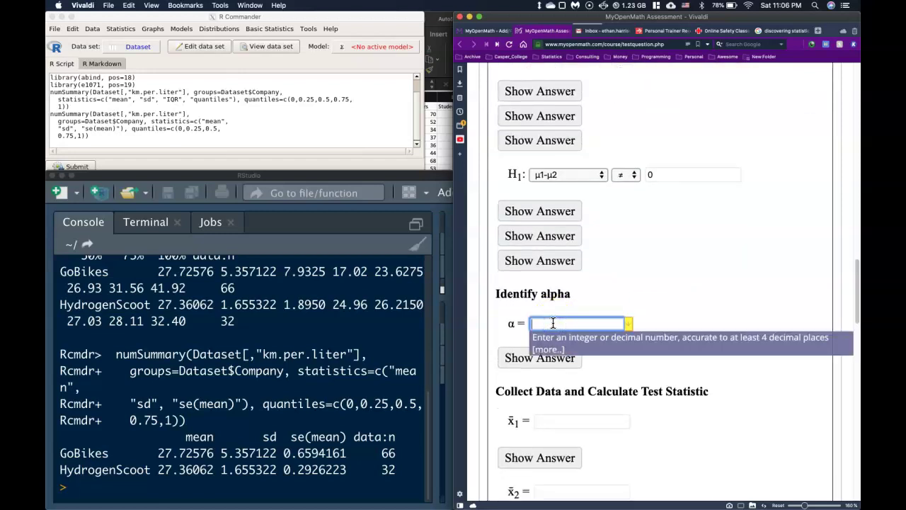
pyautogui.scroll(12, 759, 131)
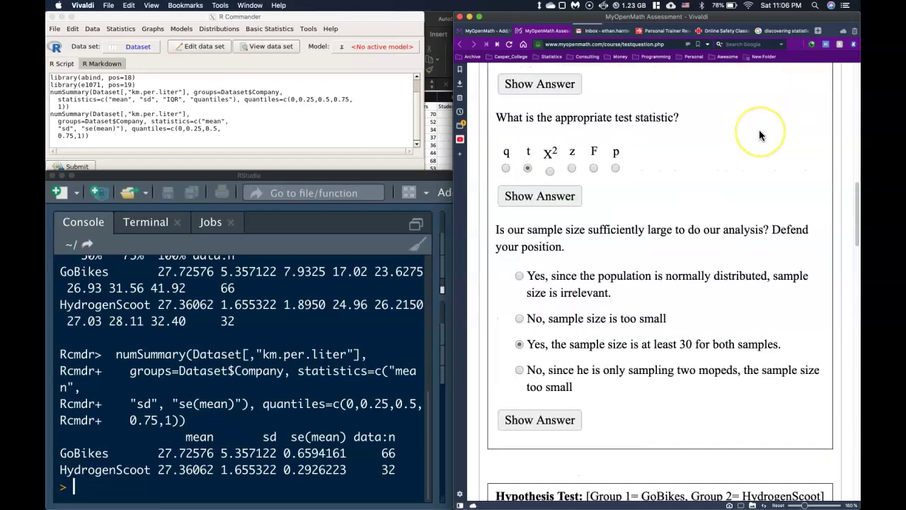
pyautogui.scroll(10, 760, 135)
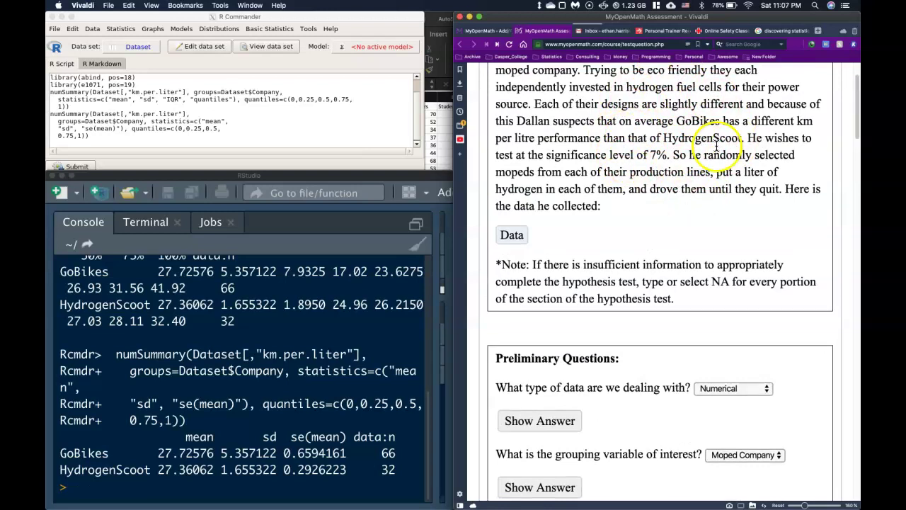
pyautogui.scroll(-10, 657, 278)
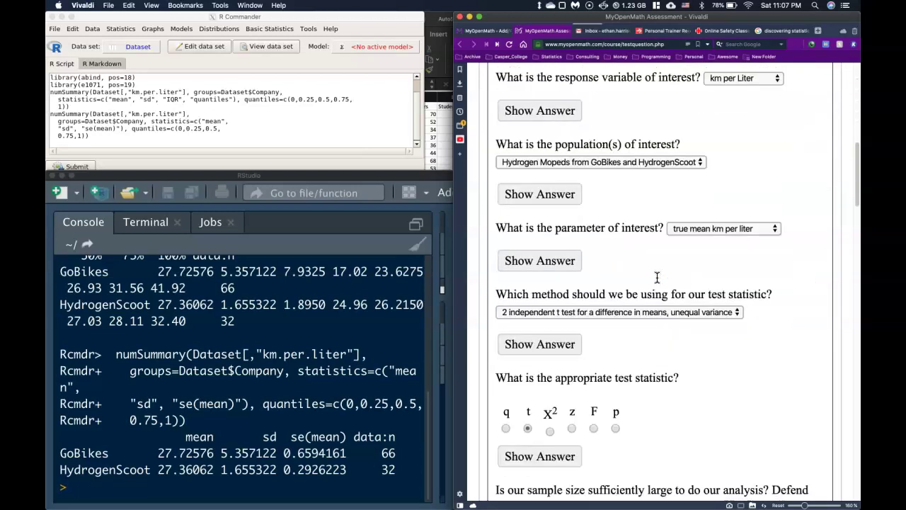
pyautogui.scroll(-10, 657, 277)
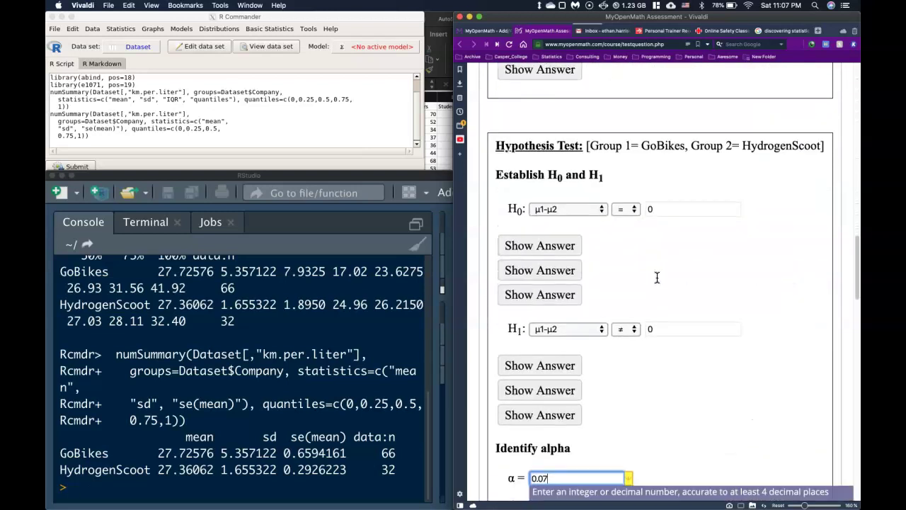
pyautogui.click(696, 410)
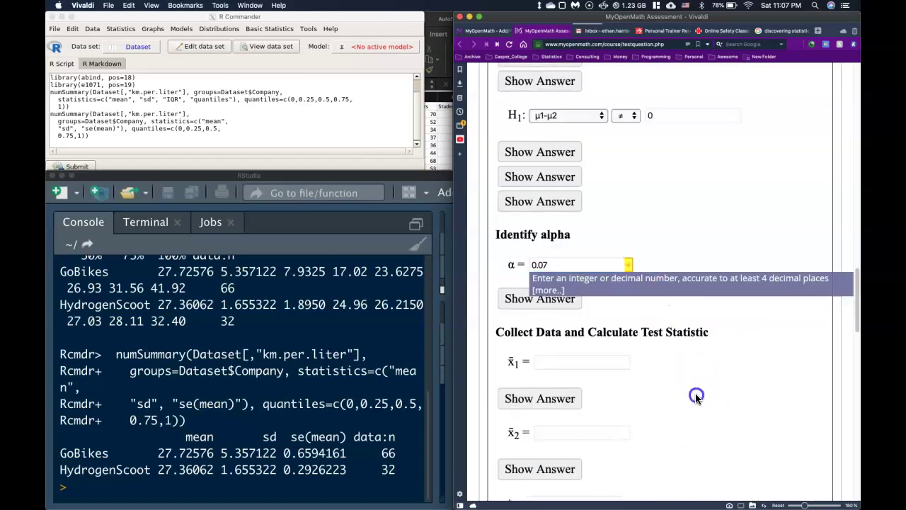
pyautogui.scroll(-3, 694, 400)
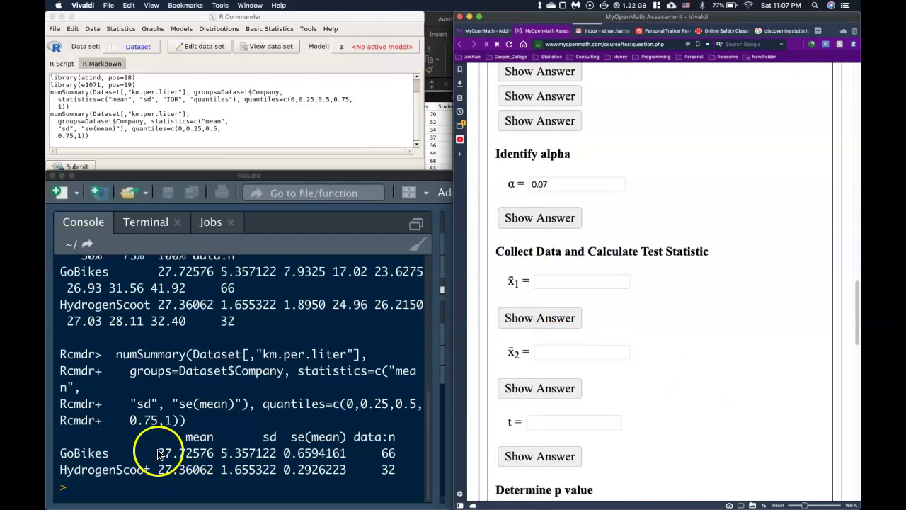
# Step: Paste the R means 27.72576 (GoBikes) and 27.36062 (HydrogenScoot) into the x̄1 and x̄2 boxes
pyautogui.moveTo(157, 453); pyautogui.dragTo(208, 447)
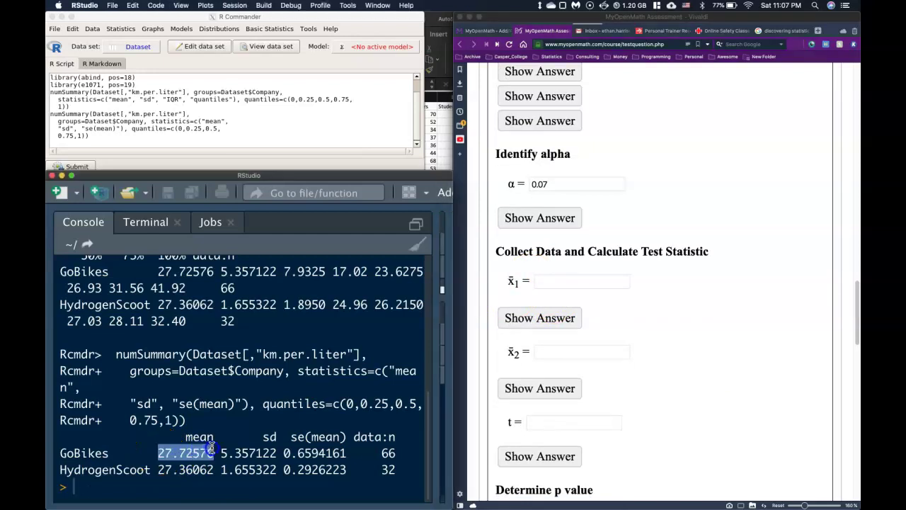
pyautogui.click(548, 280)
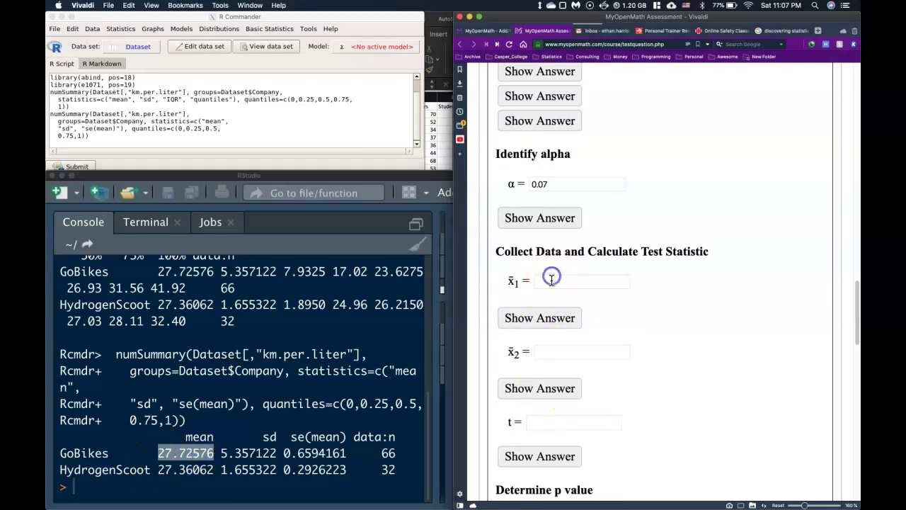
pyautogui.write('27.72576')
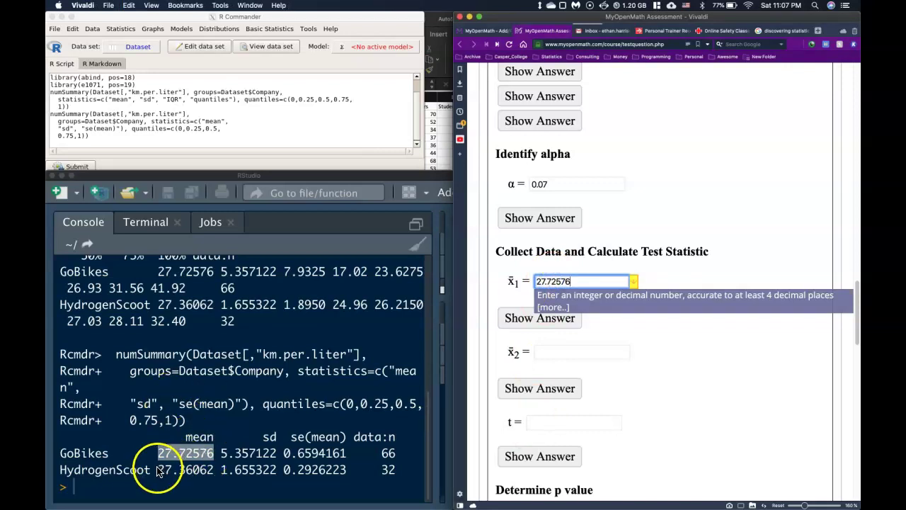
pyautogui.moveTo(157, 470); pyautogui.dragTo(215, 467)
pyautogui.click(553, 352)
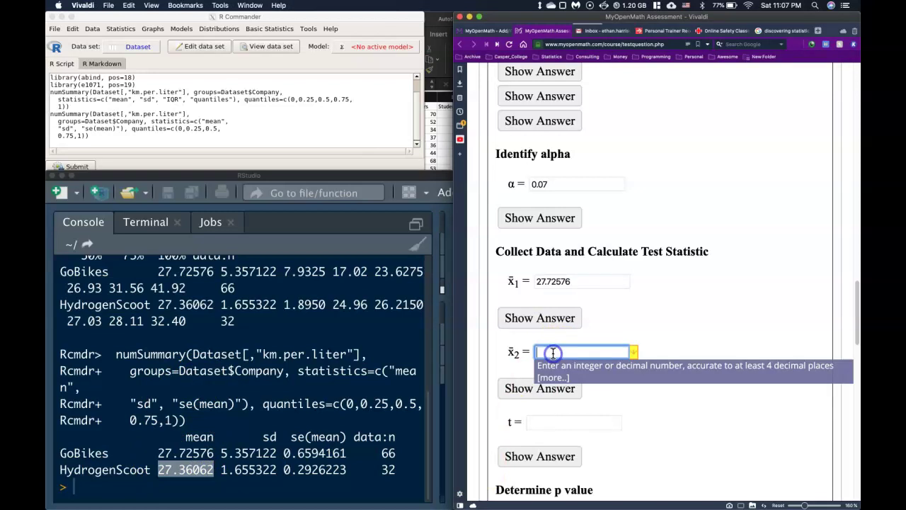
pyautogui.scroll(-3, 678, 325)
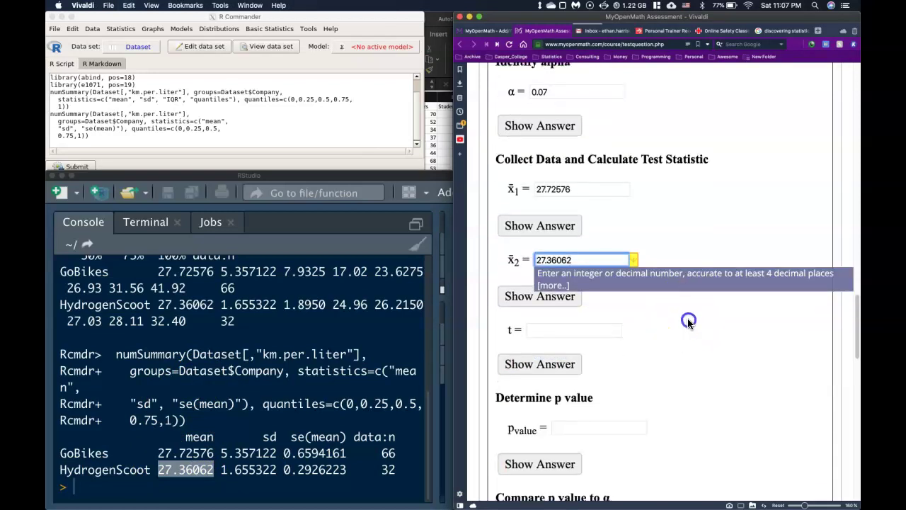
pyautogui.click(688, 320)
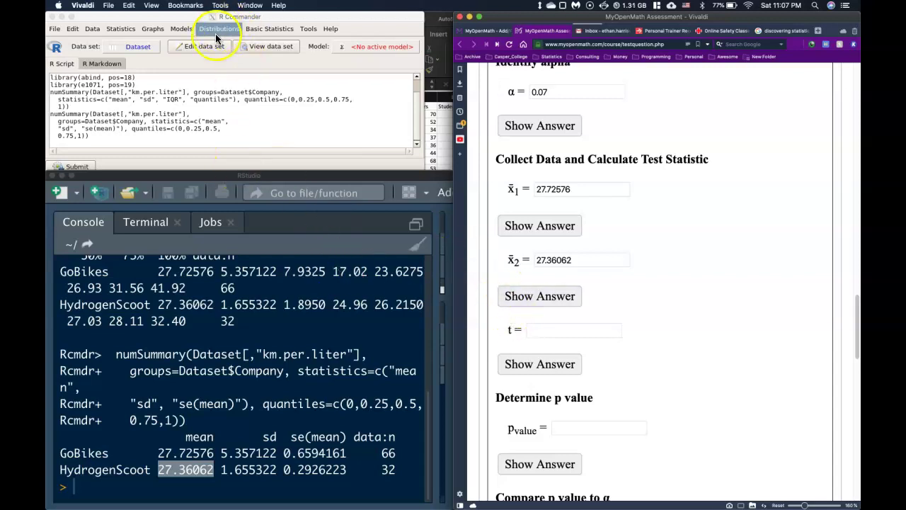
# Step: Run an independent samples t-test of km.per.liter by Company: two-sided, 93% confidence, unequal variances
pyautogui.click(273, 71)
pyautogui.click(118, 32)
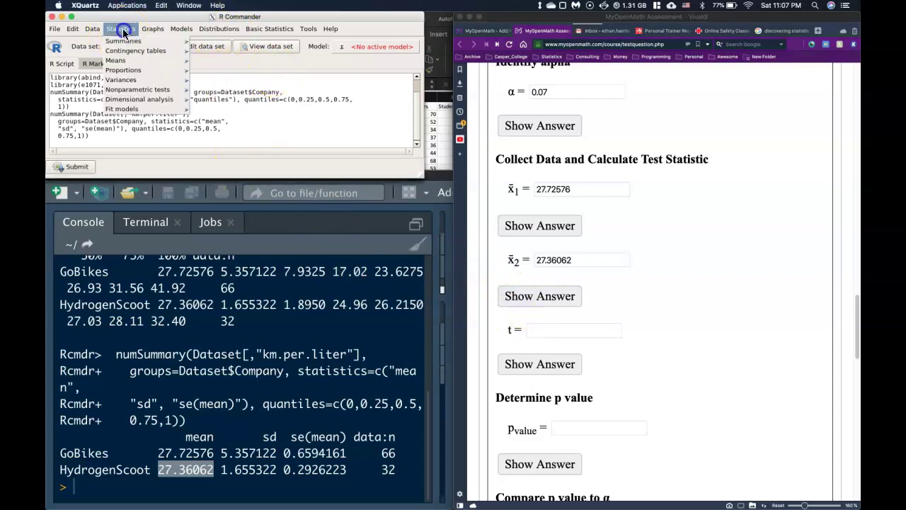
pyautogui.moveTo(130, 61)
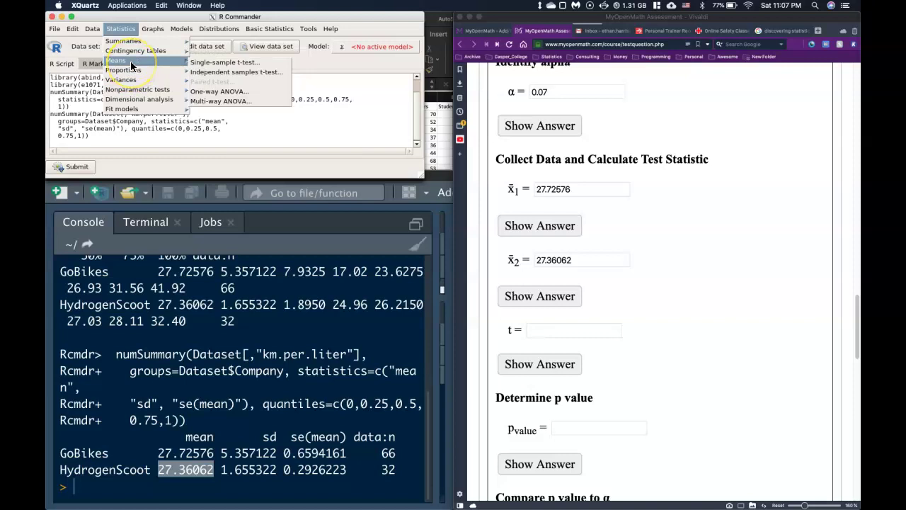
pyautogui.click(213, 63)
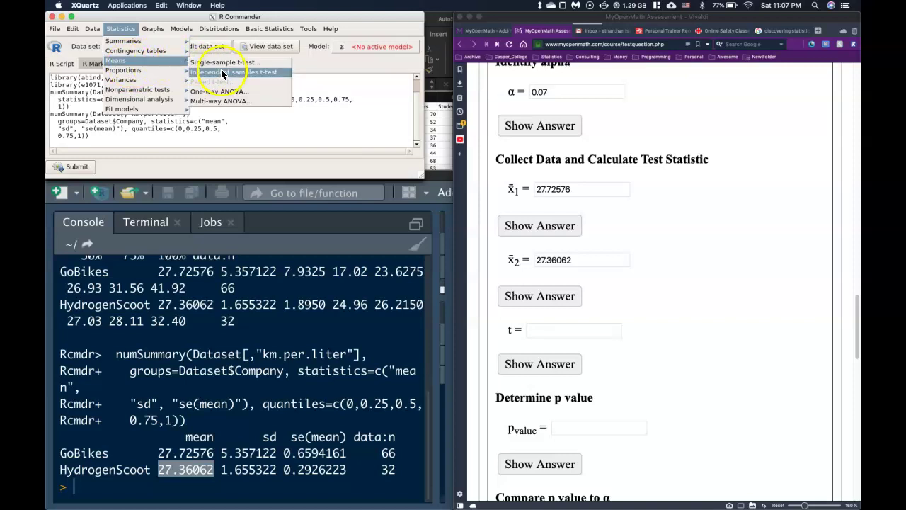
pyautogui.click(221, 71)
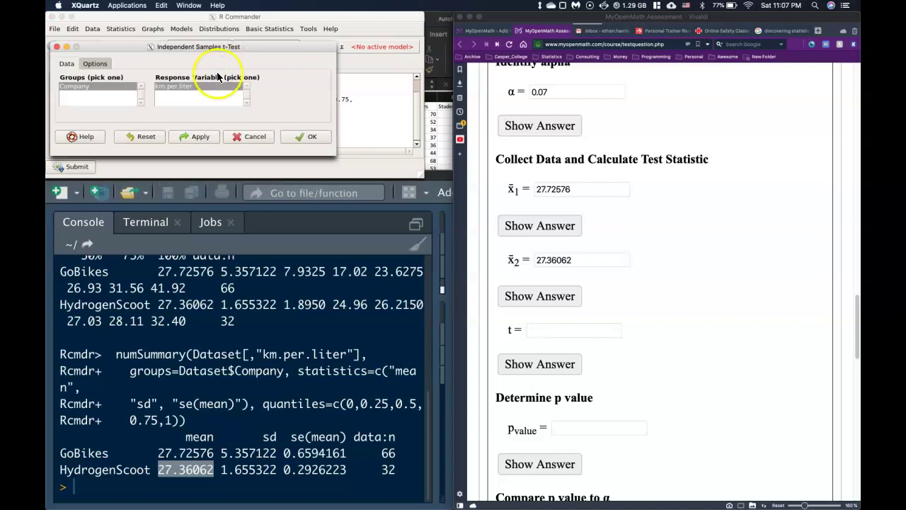
pyautogui.click(71, 88)
pyautogui.click(170, 88)
pyautogui.click(95, 64)
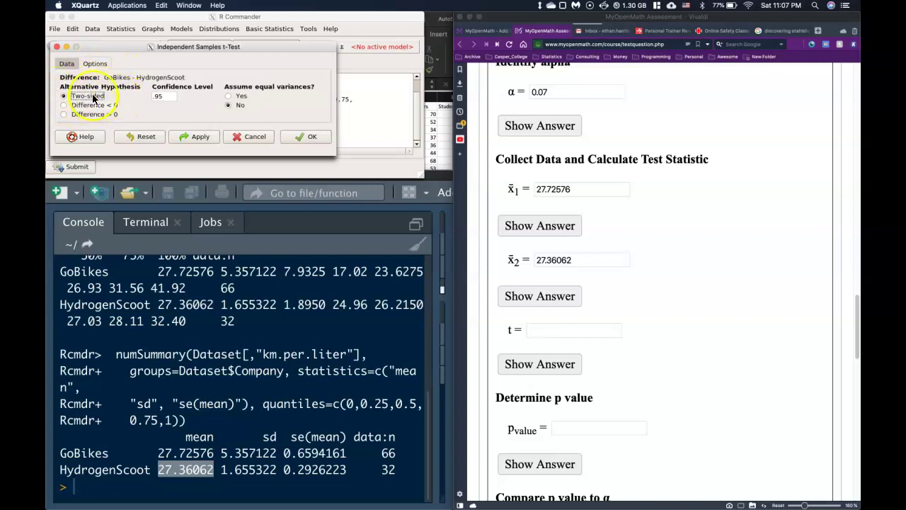
pyautogui.click(167, 97)
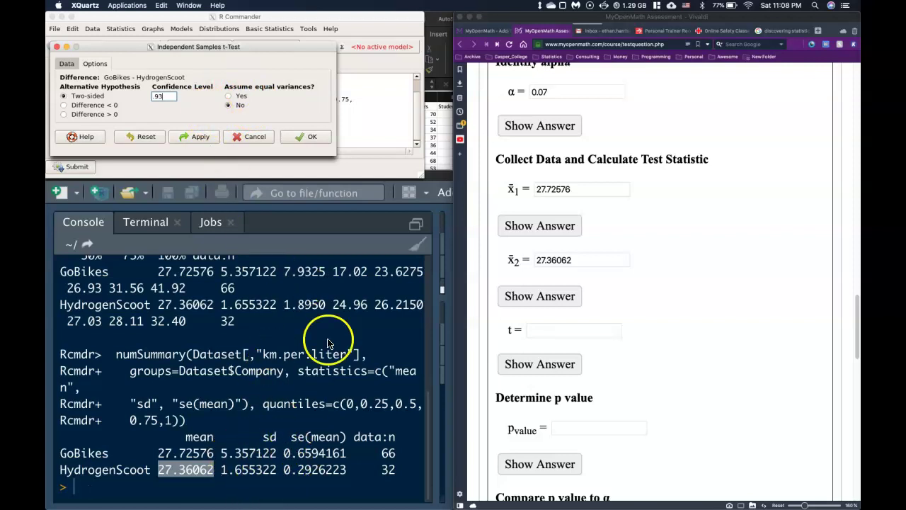
pyautogui.click(312, 138)
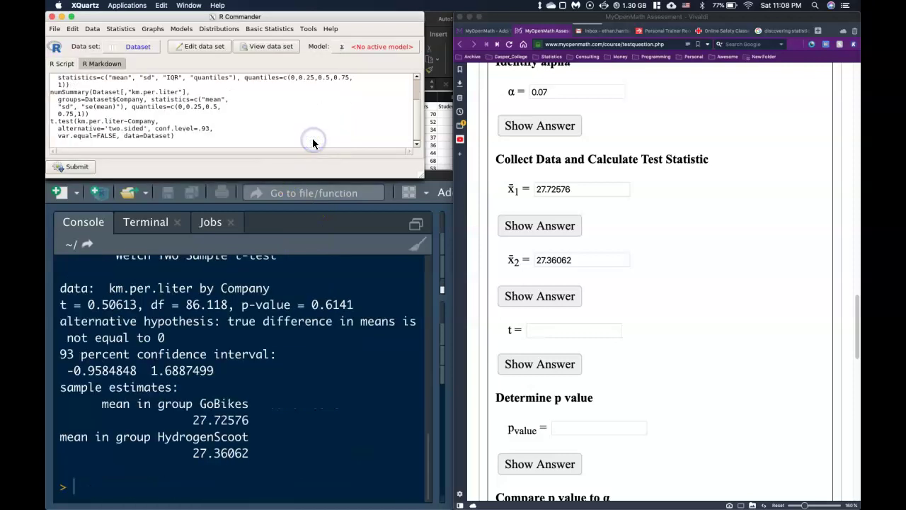
# Step: Copy the t statistic 0.50613 from the R output into the t answer box
pyautogui.scroll(2, 308, 439)
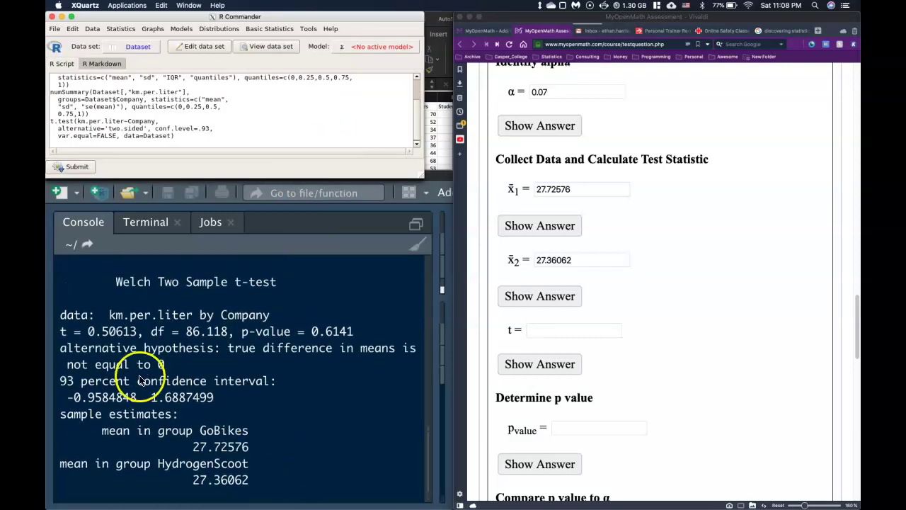
pyautogui.click(88, 333)
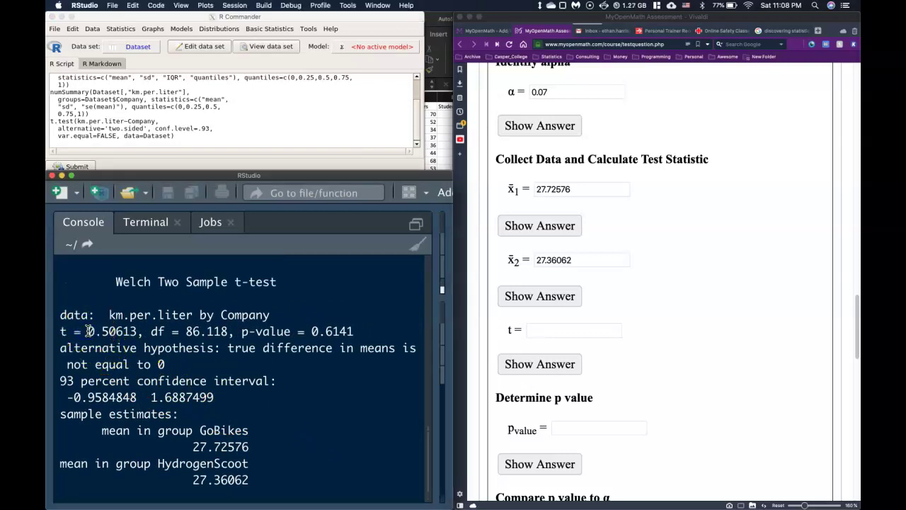
pyautogui.moveTo(88, 331); pyautogui.dragTo(139, 333)
pyautogui.press('super+c')
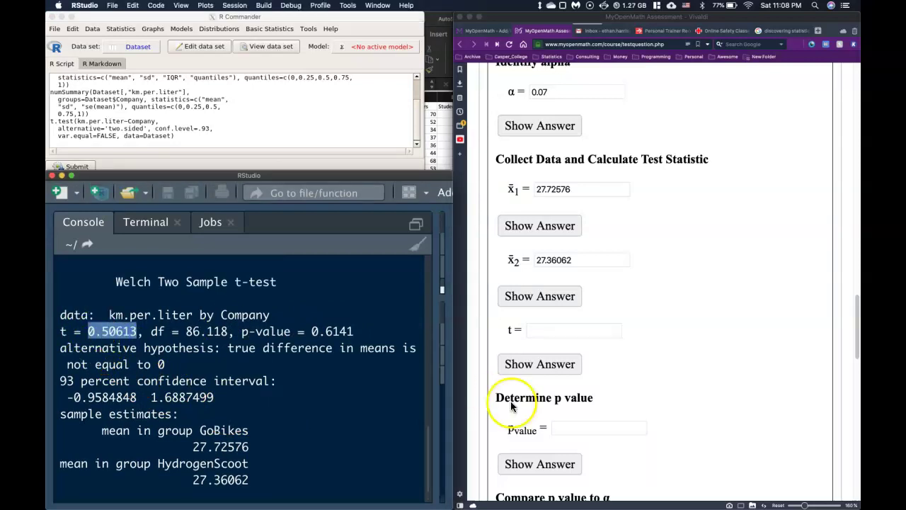
pyautogui.click(550, 328)
pyautogui.press('super+v')
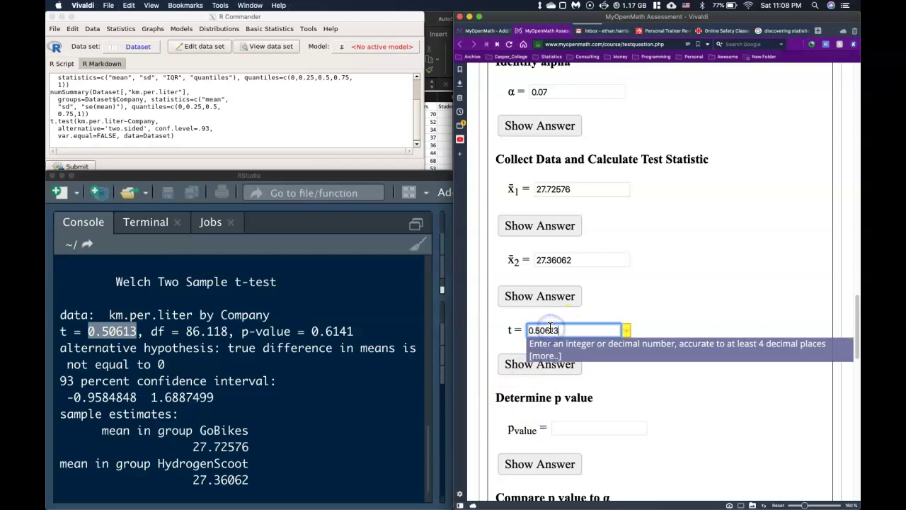
pyautogui.click(701, 430)
pyautogui.scroll(-1, 663, 449)
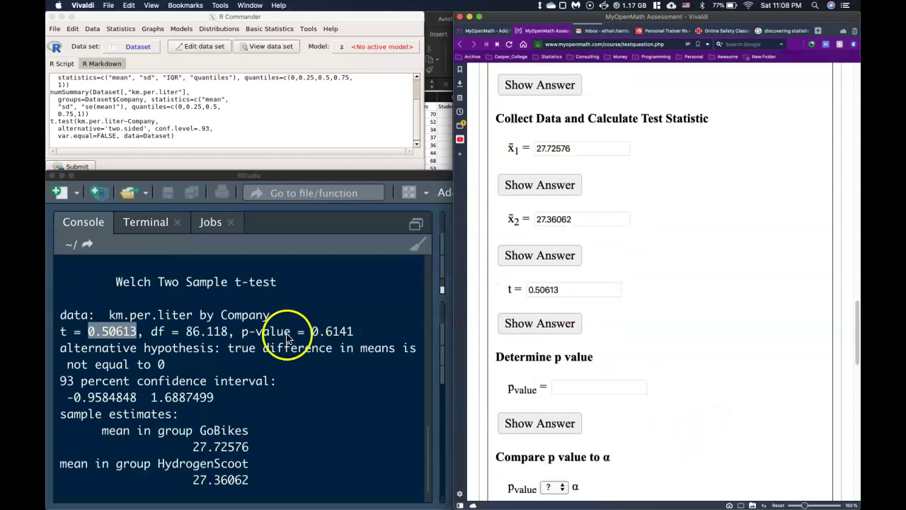
# Step: Enter the p-value 0.6141 and mark it as greater than α
pyautogui.moveTo(309, 332); pyautogui.dragTo(314, 331)
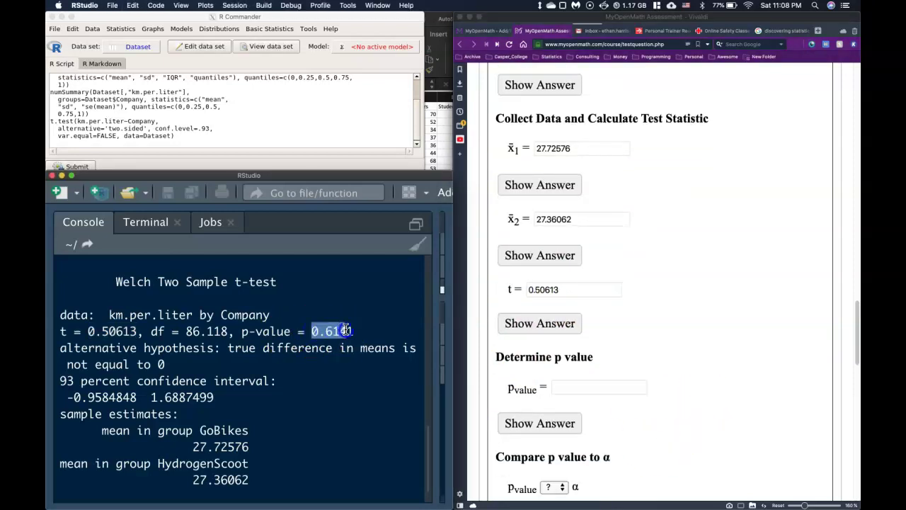
pyautogui.click(611, 423)
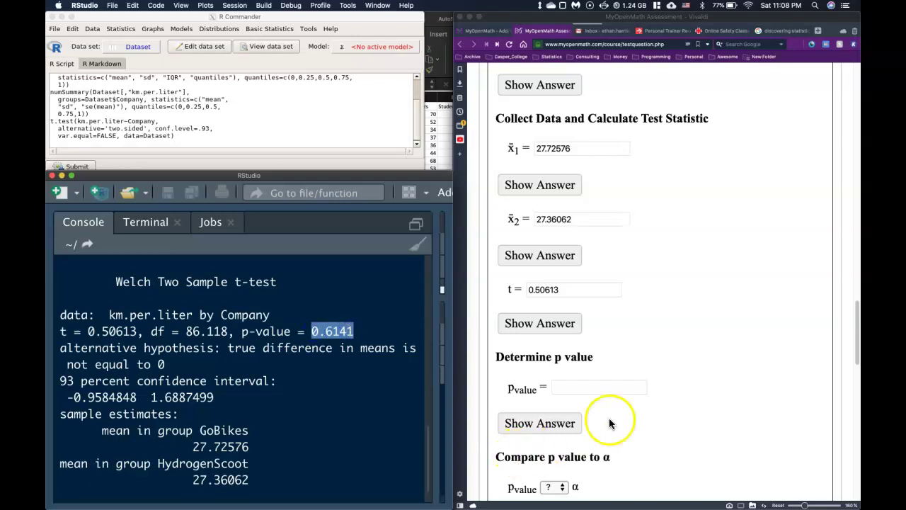
pyautogui.click(575, 390)
pyautogui.write('0.6141')
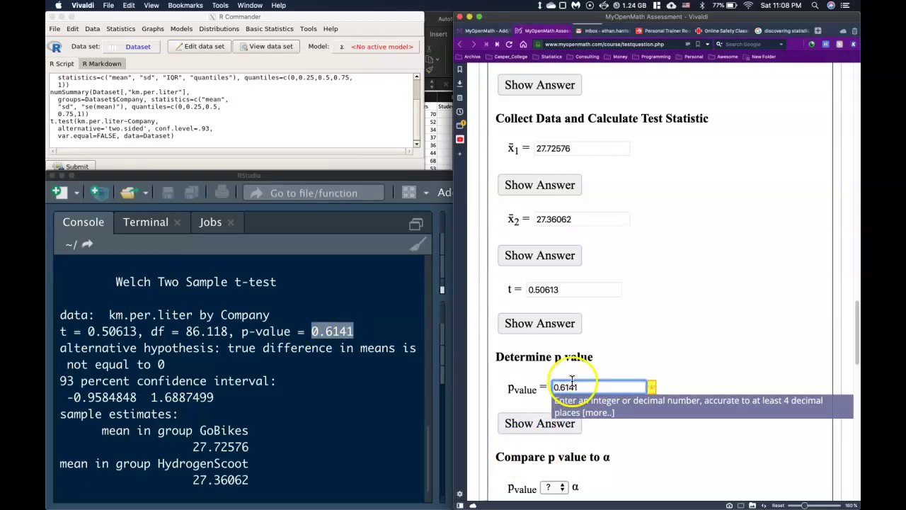
pyautogui.scroll(-3, 598, 370)
pyautogui.click(565, 401)
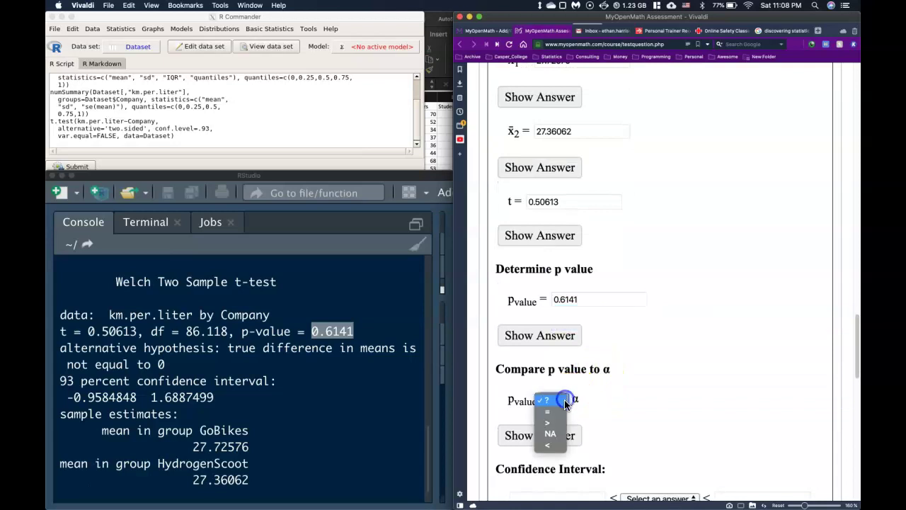
pyautogui.click(547, 423)
pyautogui.scroll(-5, 607, 443)
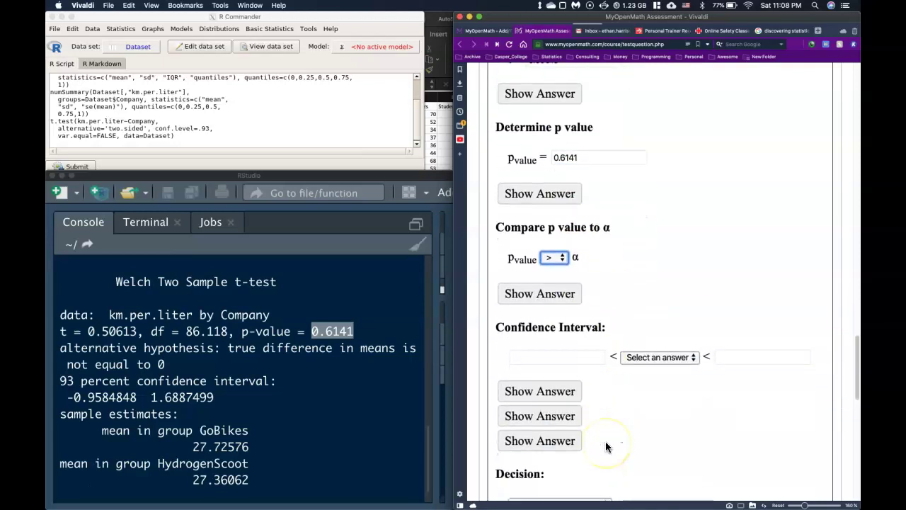
pyautogui.click(669, 358)
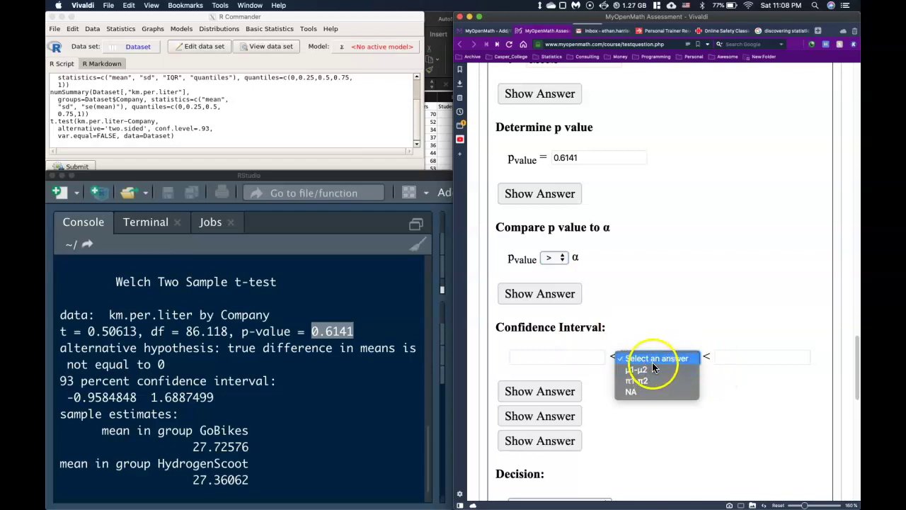
# Step: Set the interval parameter to μ1−μ2 and enter the lower bound −0.9584848
pyautogui.click(653, 371)
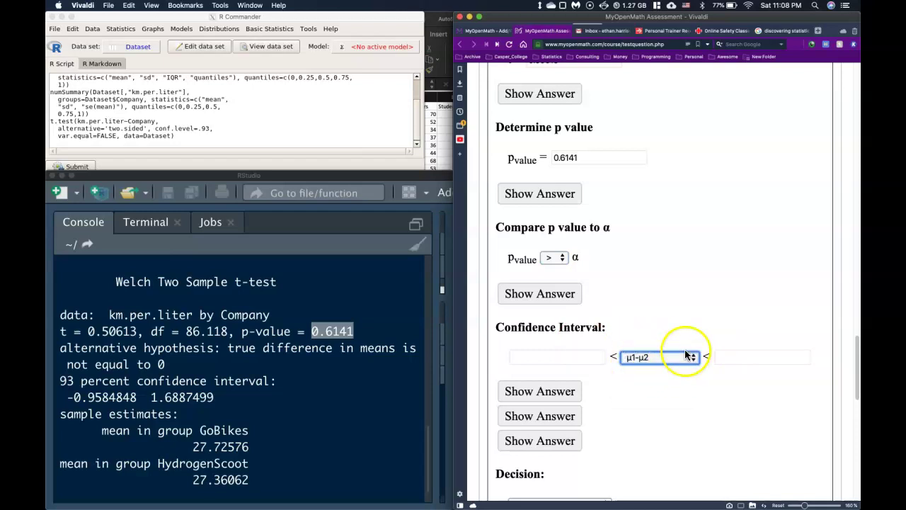
pyautogui.click(133, 399)
pyautogui.moveTo(136, 399); pyautogui.dragTo(74, 390)
pyautogui.press('super+c')
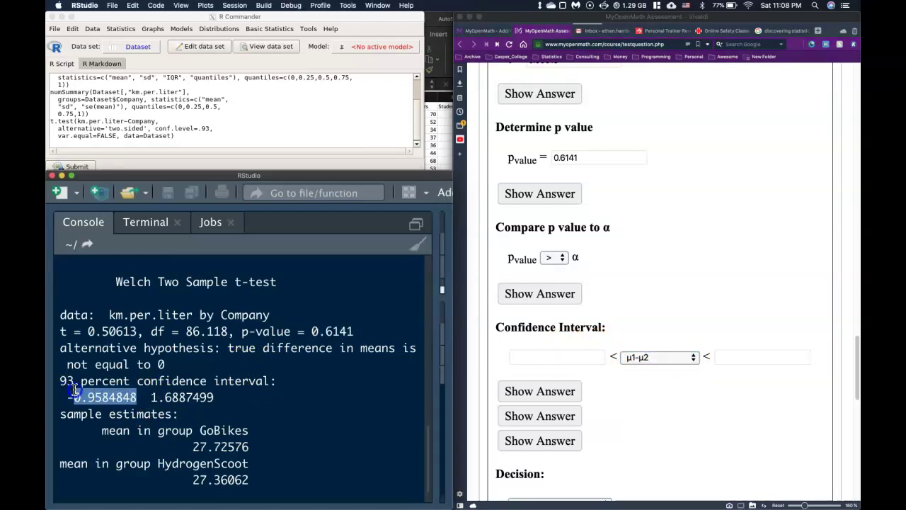
pyautogui.click(532, 362)
pyautogui.press('super+v')
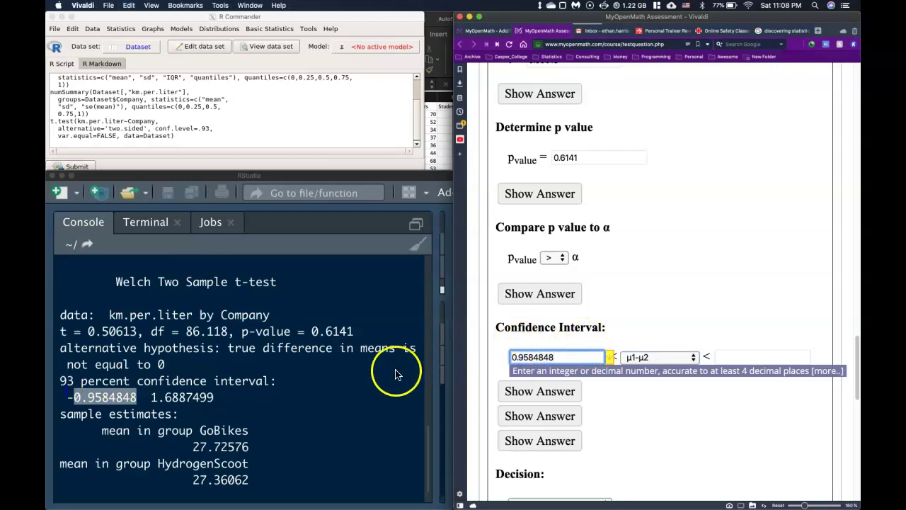
pyautogui.click(513, 359)
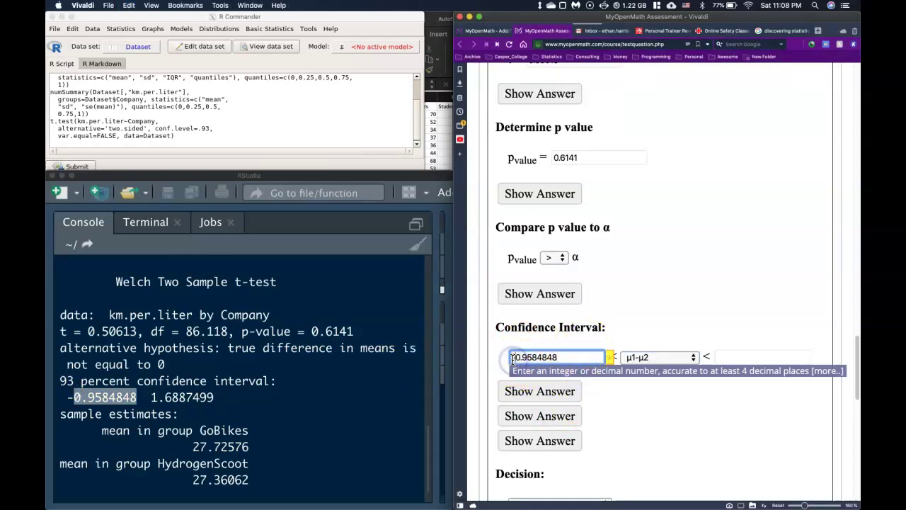
pyautogui.write('-')
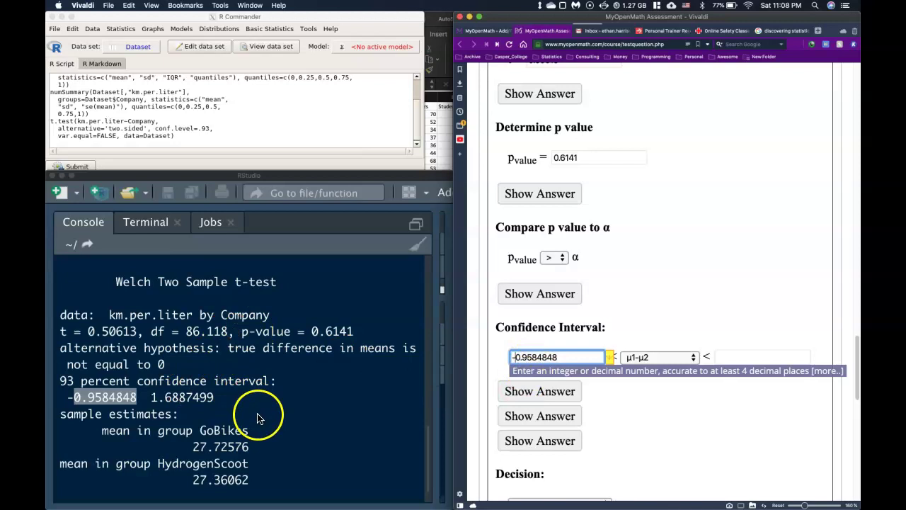
# Step: Paste the upper bound 1.6887499 from the R output into the interval
pyautogui.click(226, 397)
pyautogui.moveTo(222, 397); pyautogui.dragTo(157, 399)
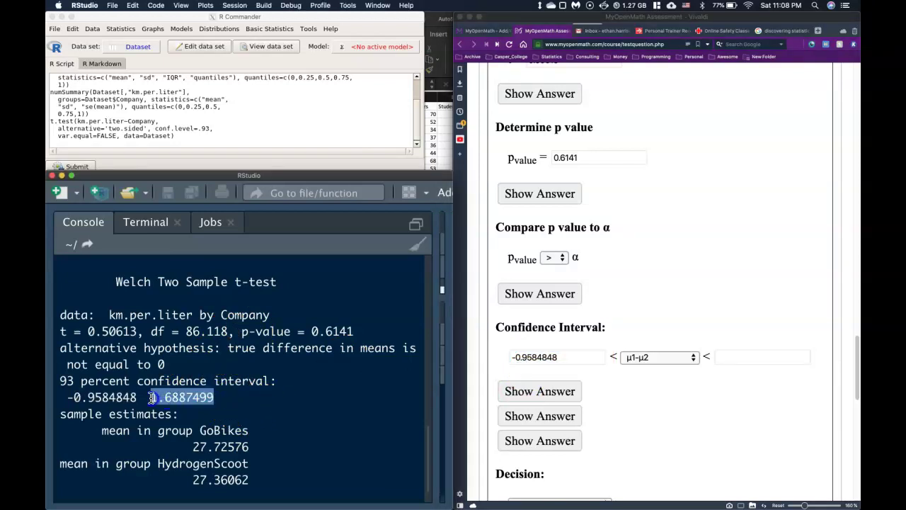
pyautogui.click(730, 358)
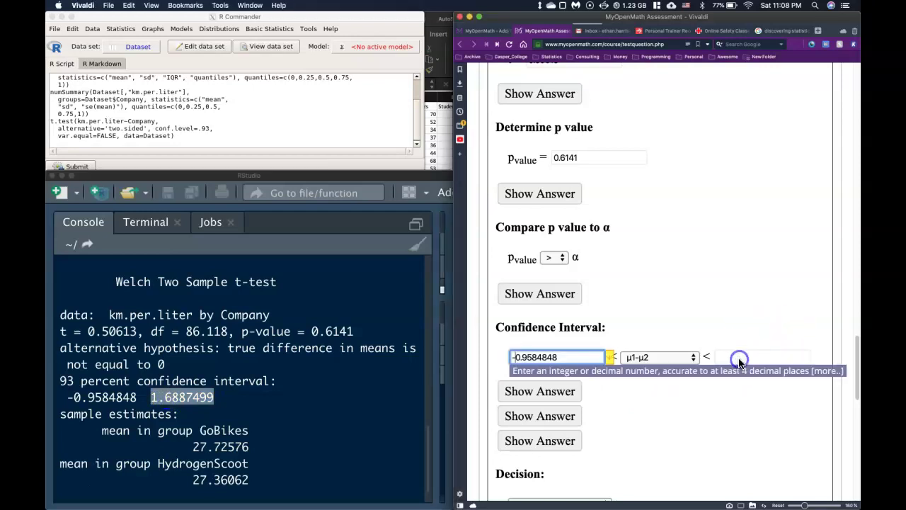
pyautogui.write('1.6887499')
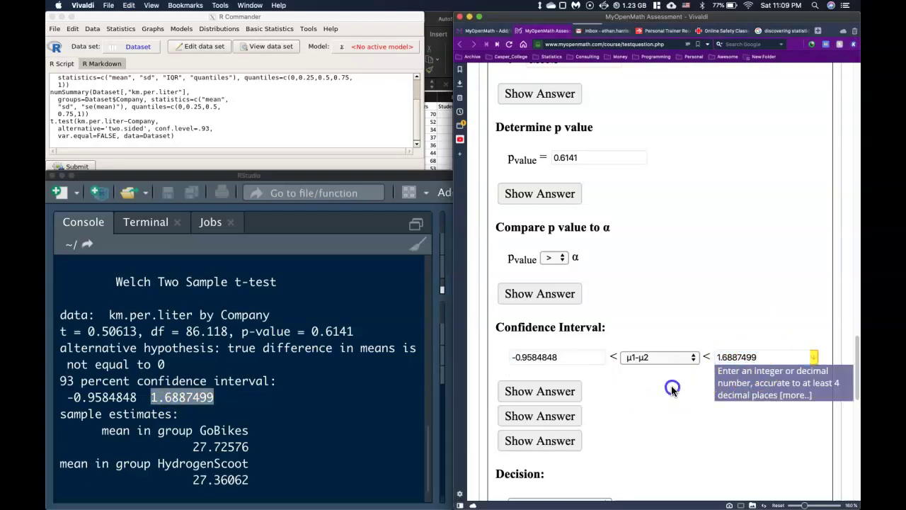
pyautogui.click(671, 386)
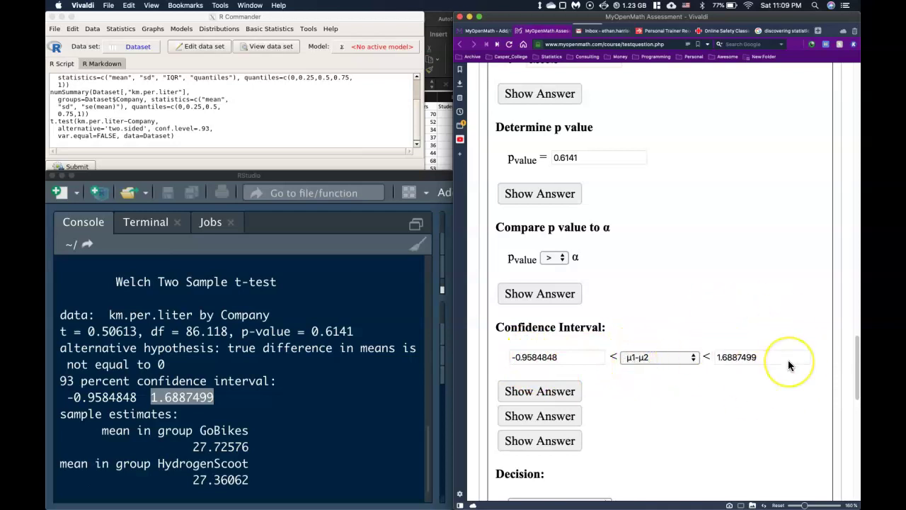
# Step: Under Decision, pick Fail to Reject the Null from the Select an answer list
pyautogui.scroll(10, 708, 238)
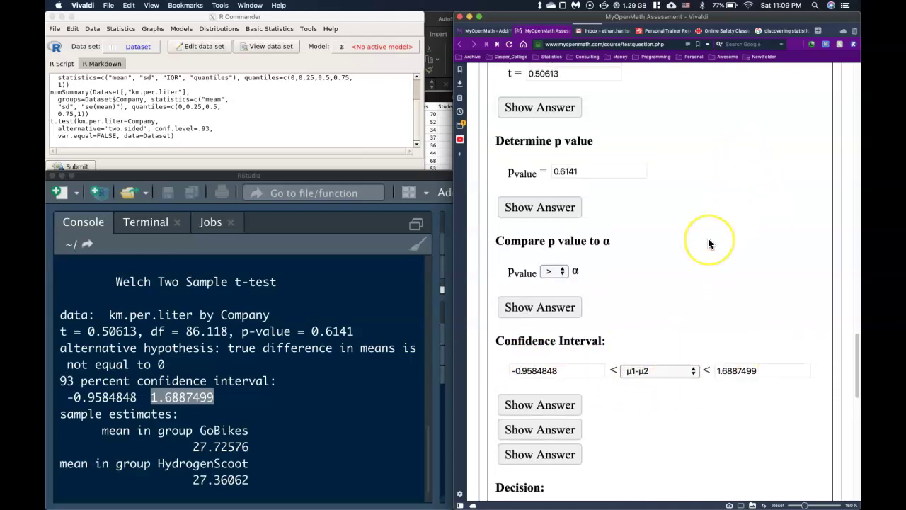
pyautogui.scroll(6, 708, 237)
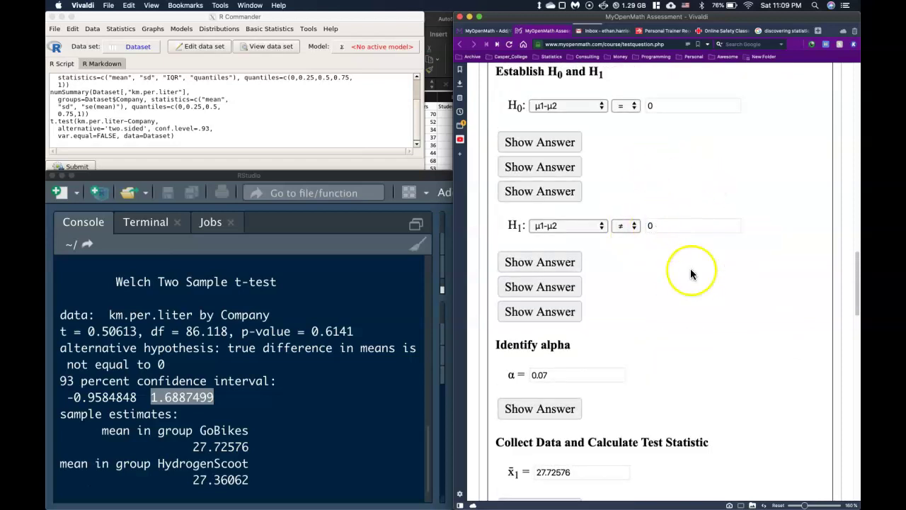
pyautogui.scroll(-15, 718, 311)
pyautogui.scroll(-7, 718, 316)
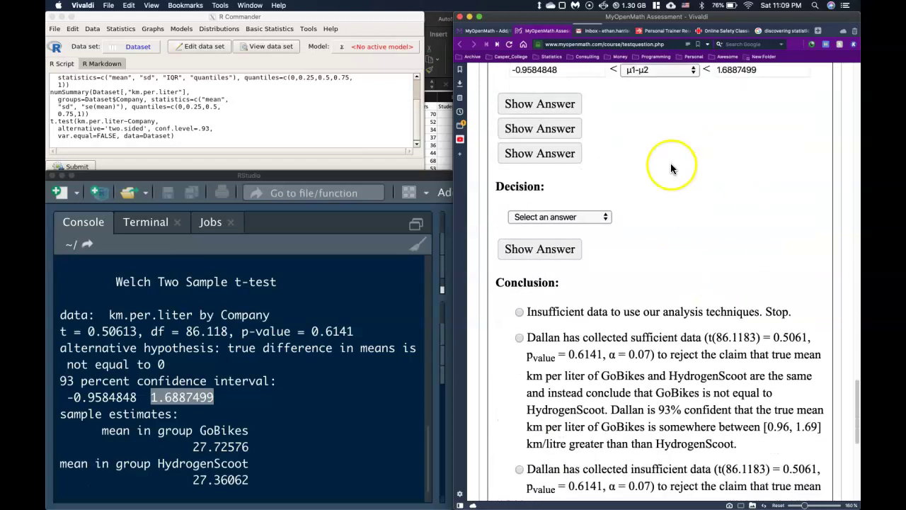
pyautogui.scroll(2, 670, 184)
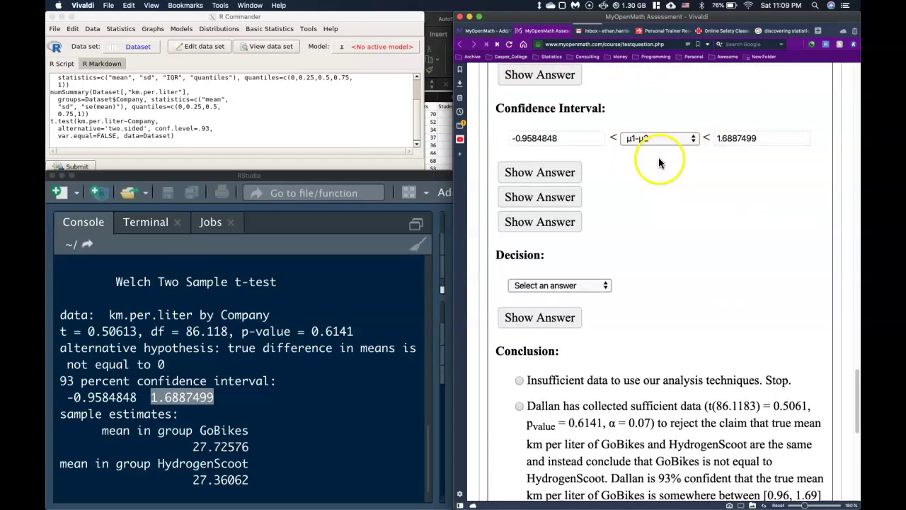
pyautogui.scroll(3, 659, 157)
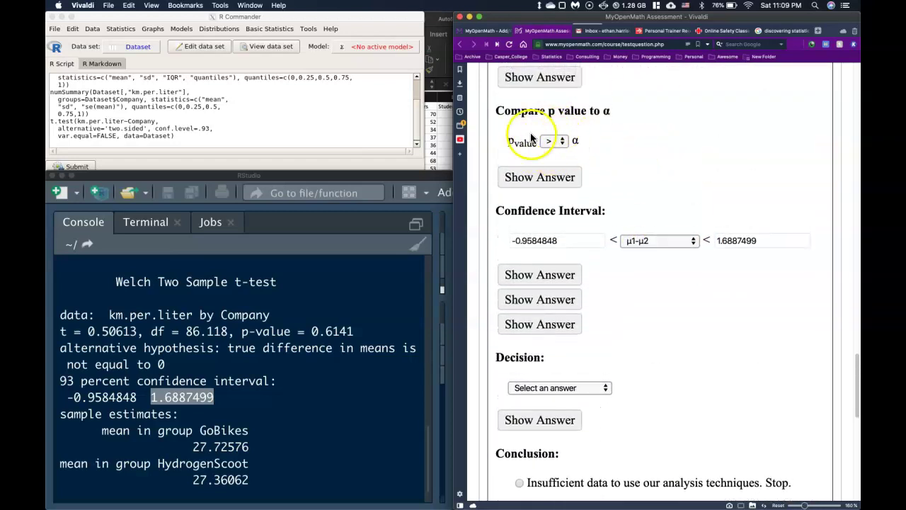
pyautogui.click(585, 388)
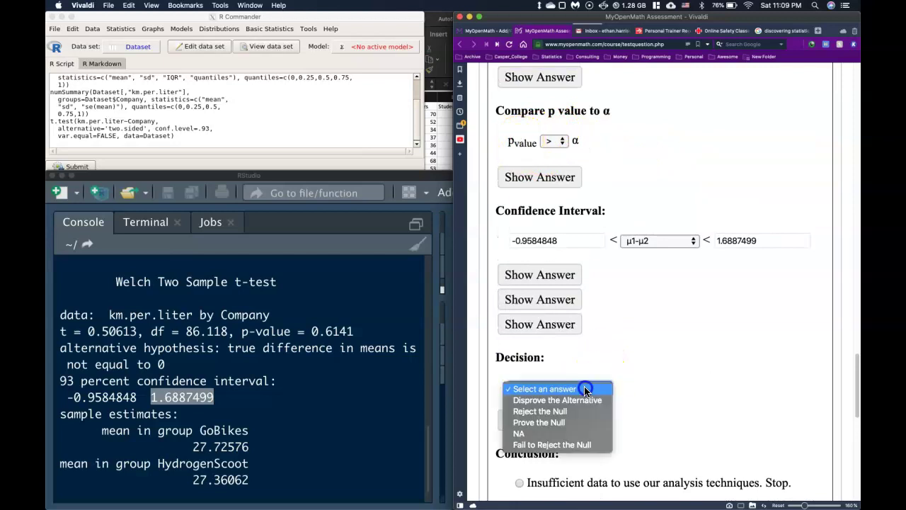
pyautogui.click(575, 444)
pyautogui.scroll(-5, 705, 402)
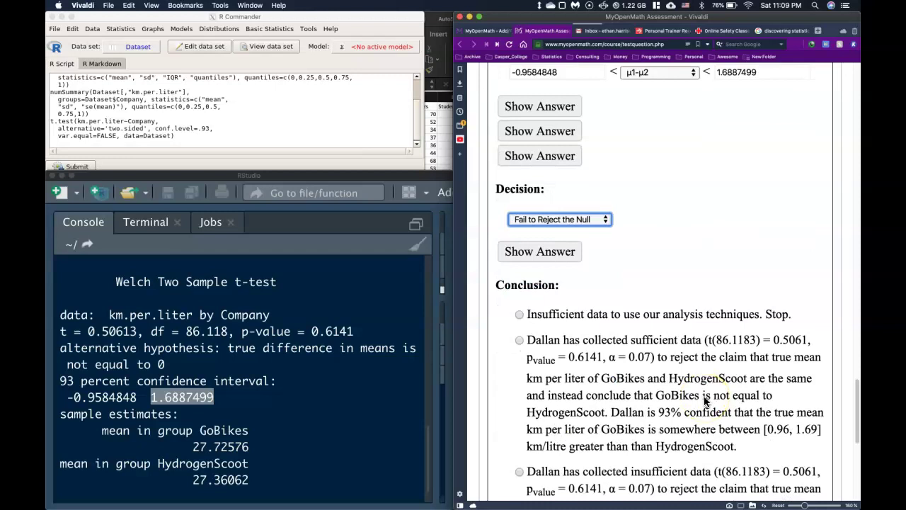
# Step: Mark the third conclusion: insufficient data to reject equal GoBikes and HydrogenScoot mean km per liter
pyautogui.scroll(-3, 703, 400)
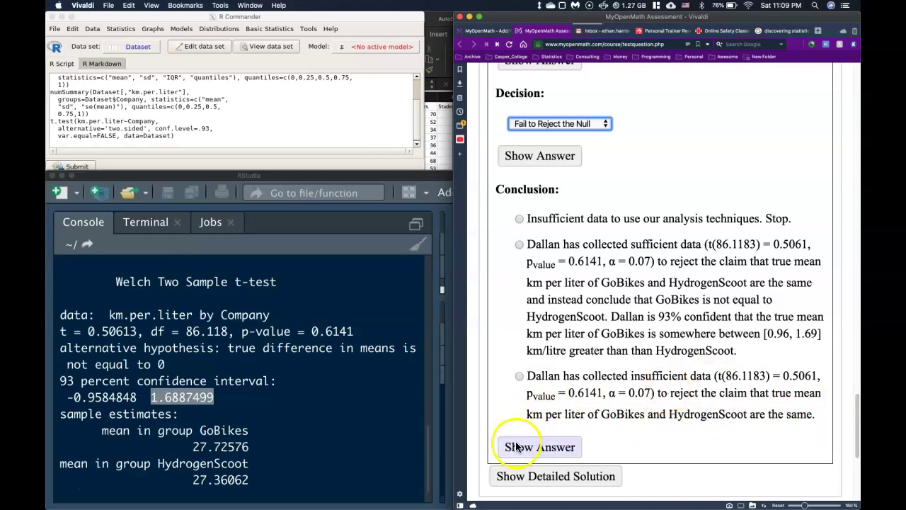
pyautogui.click(518, 377)
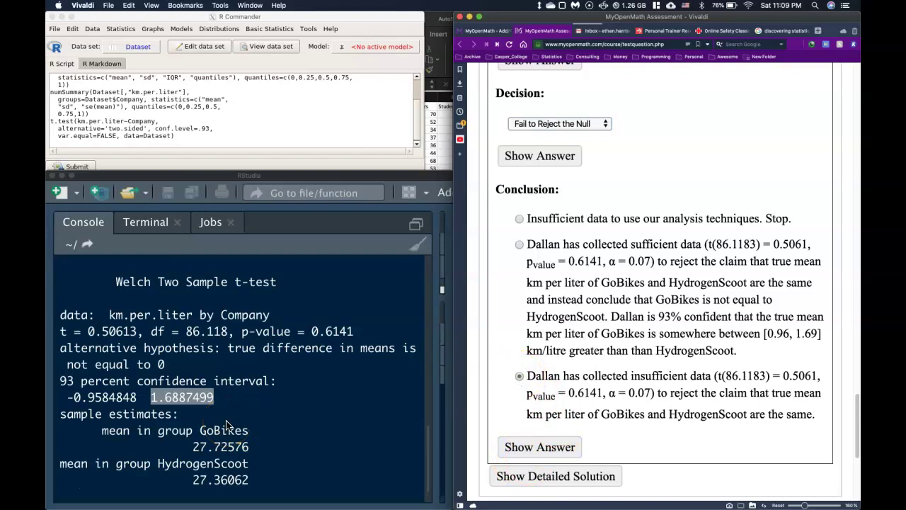
# Step: Submit the answers and review the page to confirm each part is marked correct
pyautogui.press('Return')
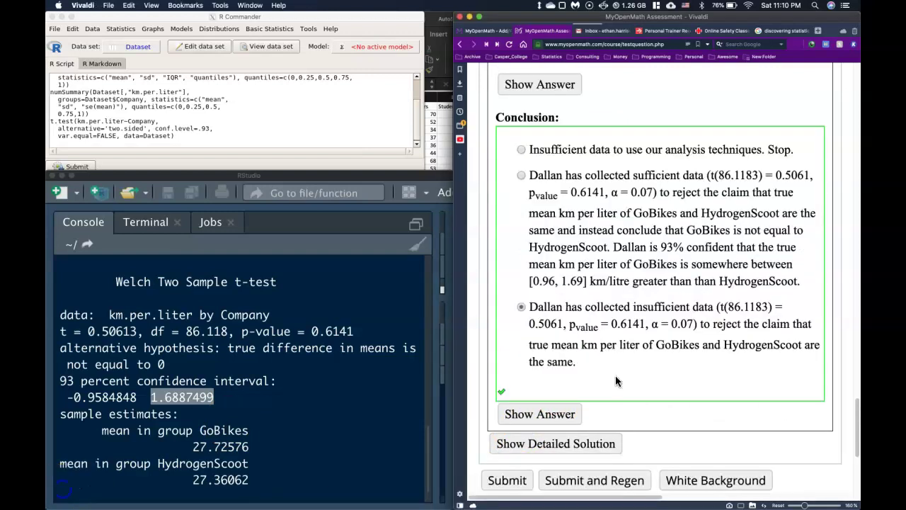
pyautogui.scroll(15, 611, 246)
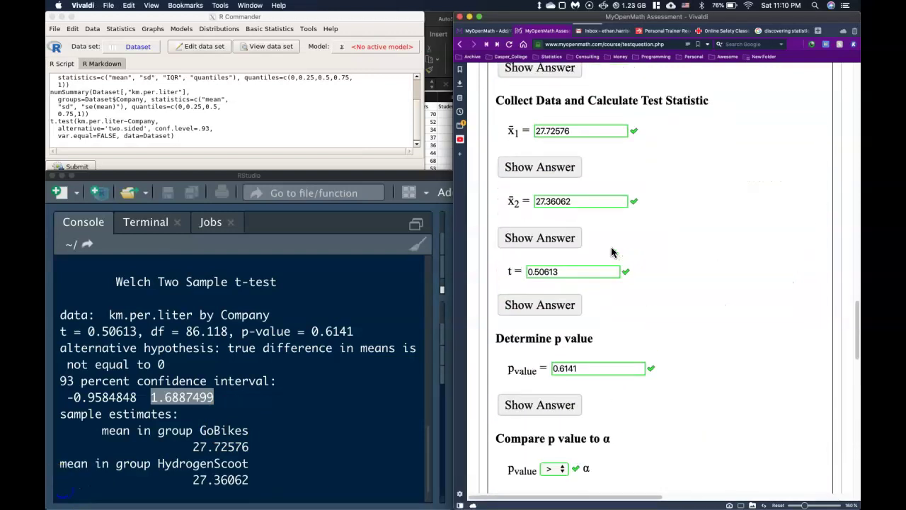
pyautogui.scroll(15, 611, 246)
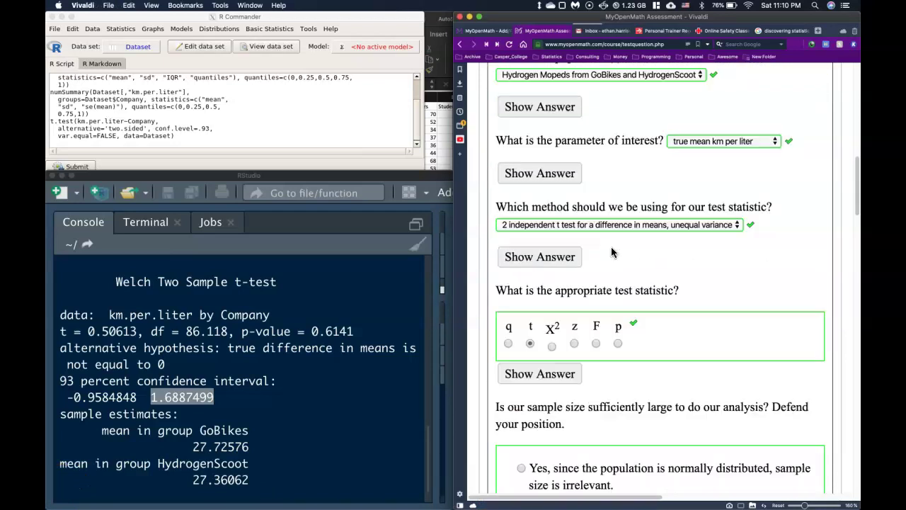
pyautogui.scroll(10, 611, 246)
pyautogui.scroll(-3, 611, 246)
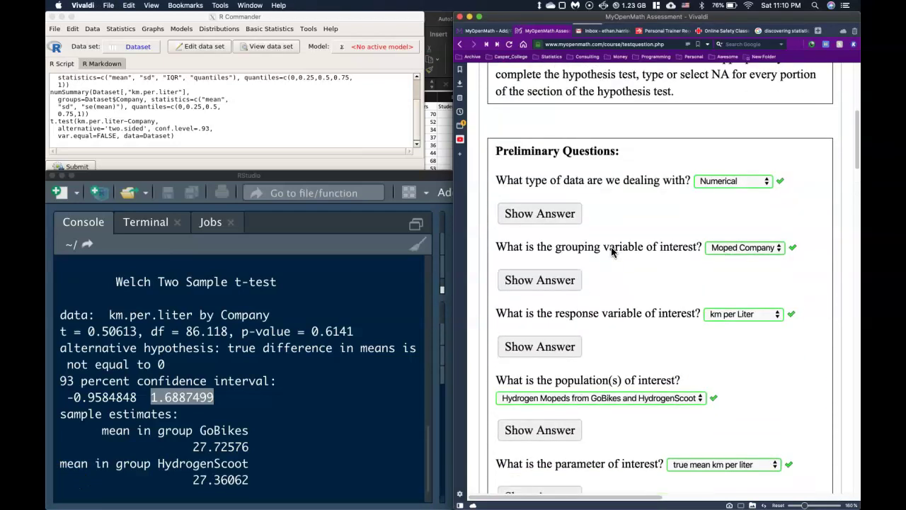
pyautogui.scroll(-4, 612, 252)
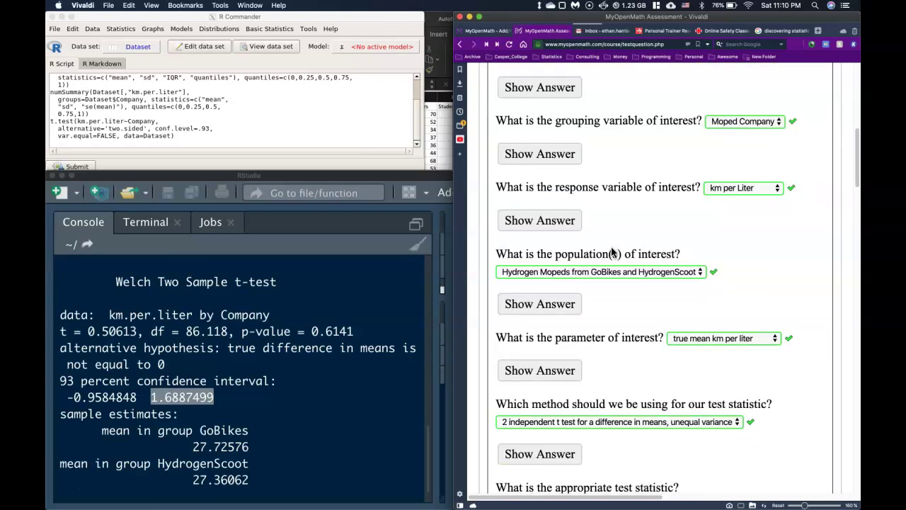
pyautogui.scroll(-9, 613, 253)
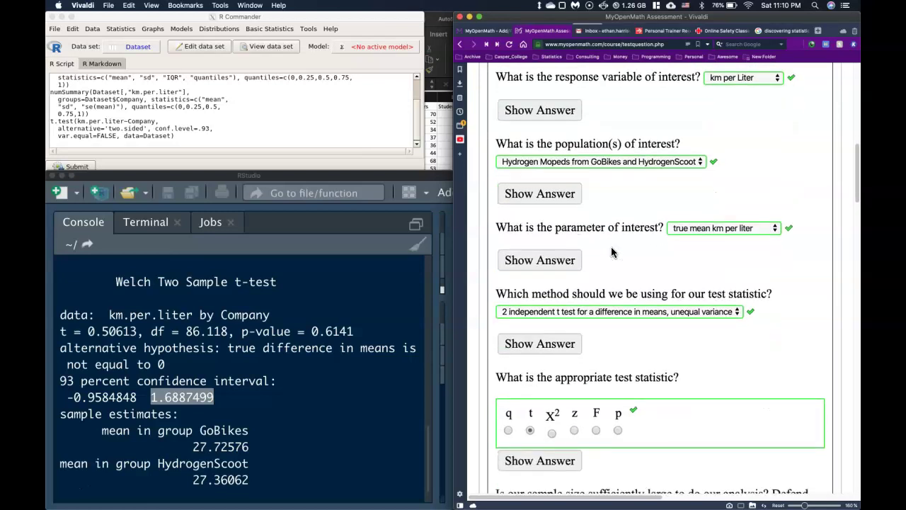
pyautogui.scroll(-7, 613, 252)
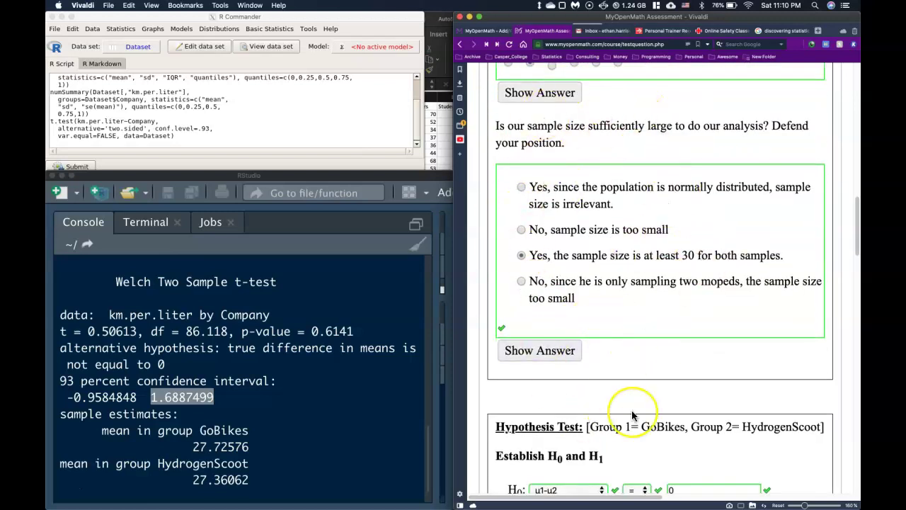
pyautogui.scroll(-3, 630, 412)
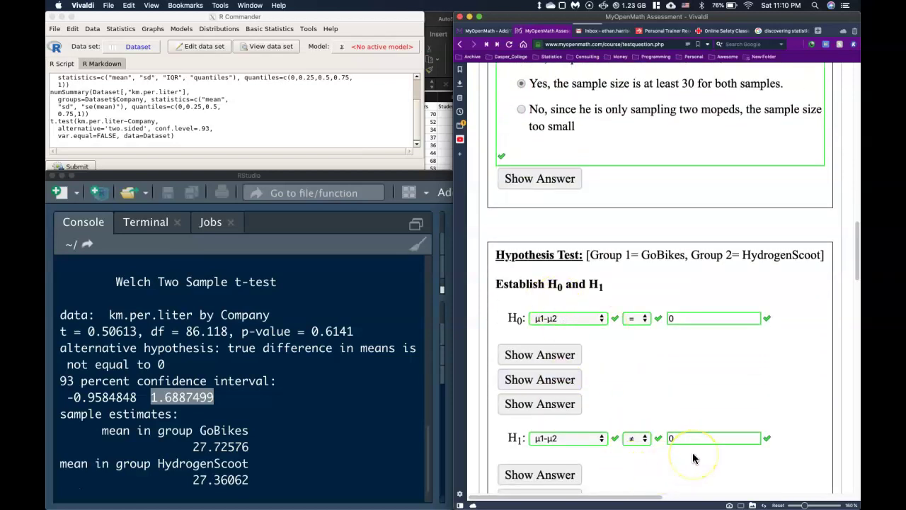
pyautogui.scroll(-15, 693, 458)
pyautogui.scroll(5, 692, 458)
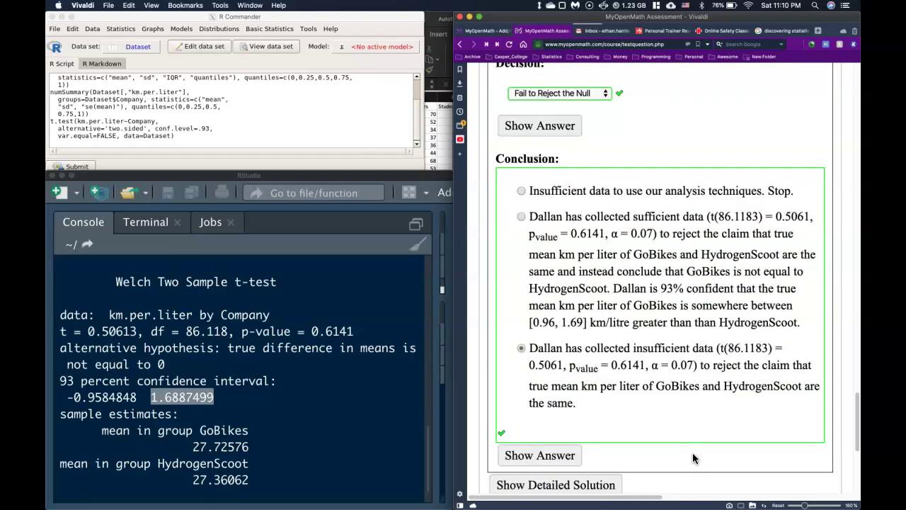
pyautogui.scroll(2, 694, 458)
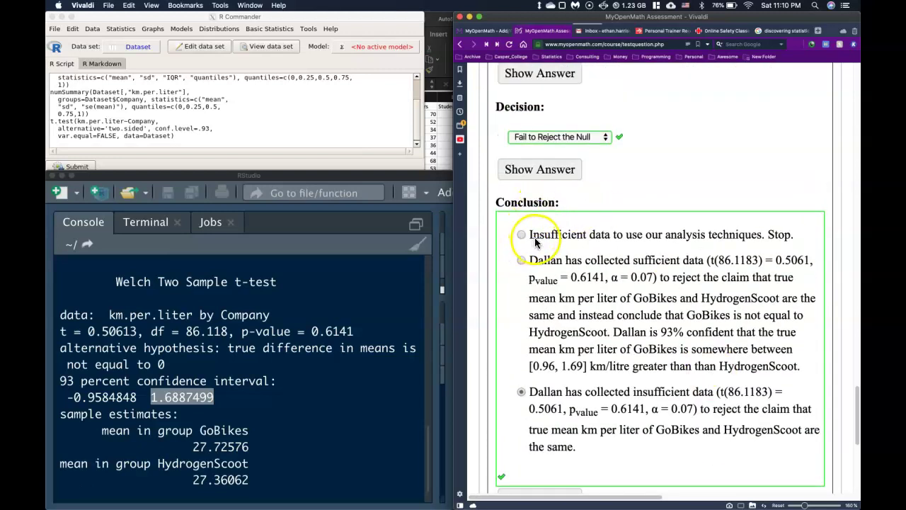
pyautogui.click(729, 235)
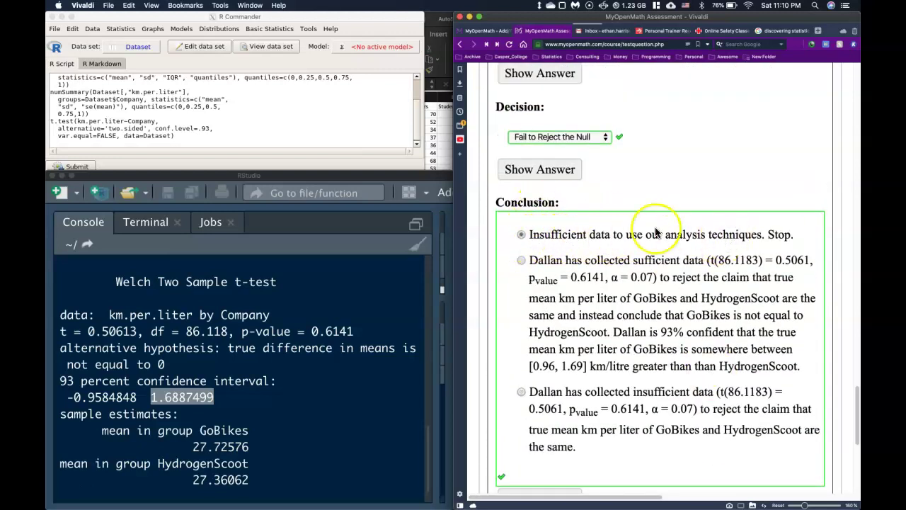
pyautogui.click(522, 394)
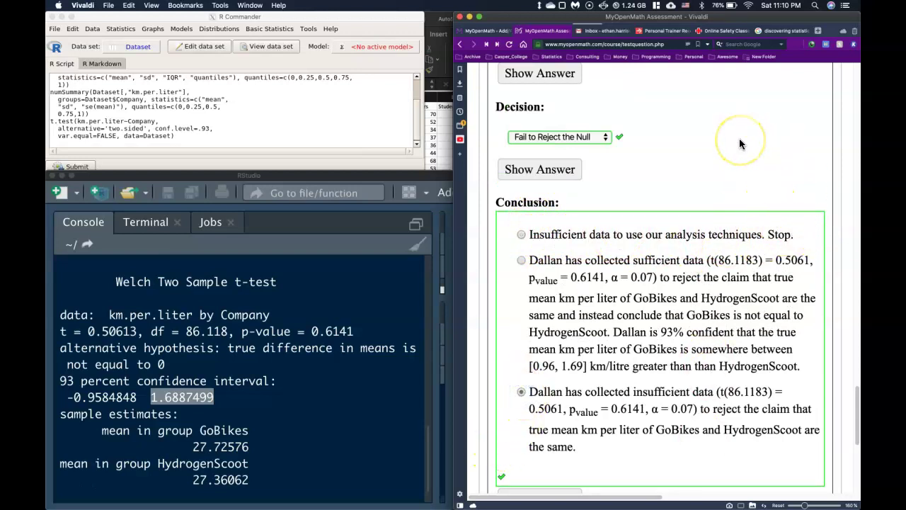
pyautogui.scroll(5, 739, 140)
pyautogui.scroll(-2, 739, 139)
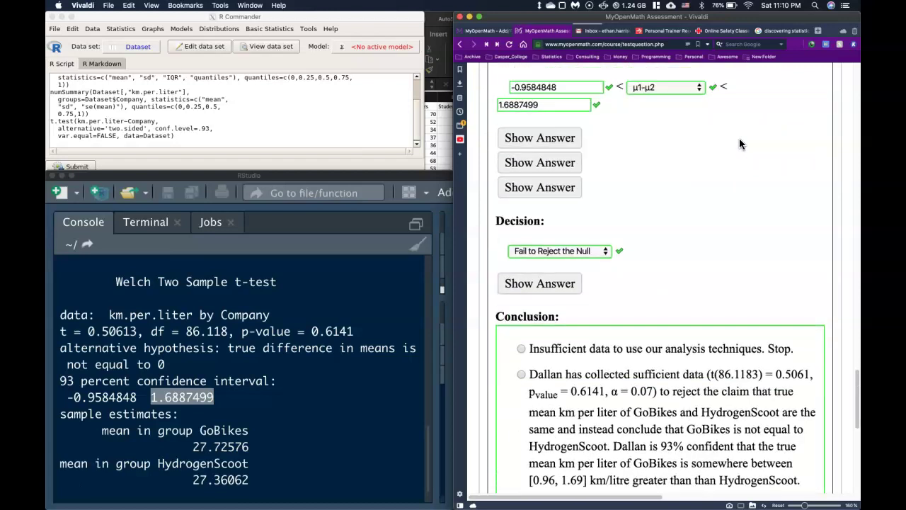
pyautogui.scroll(2, 739, 139)
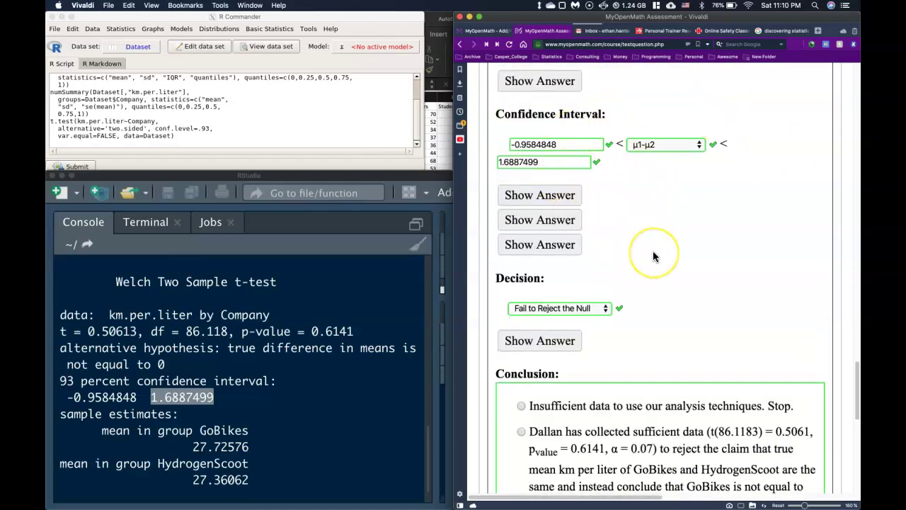
pyautogui.scroll(1, 653, 256)
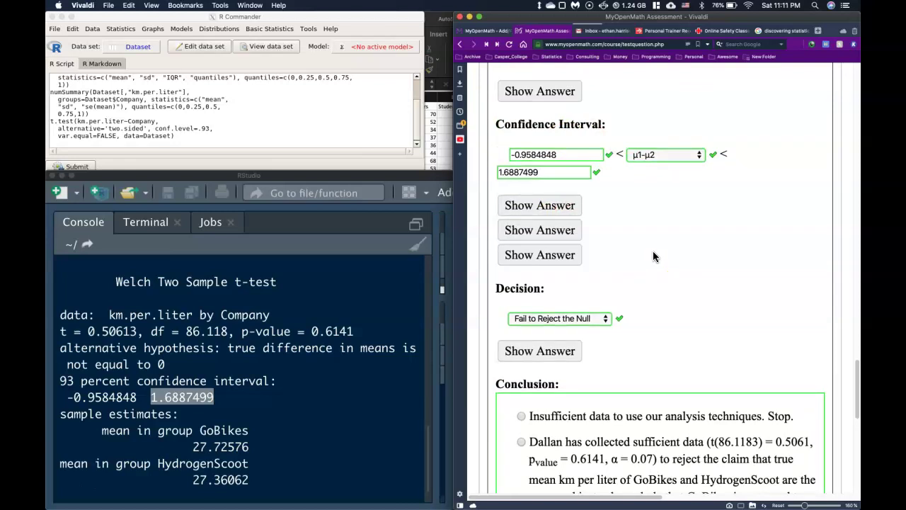
pyautogui.scroll(-4, 653, 254)
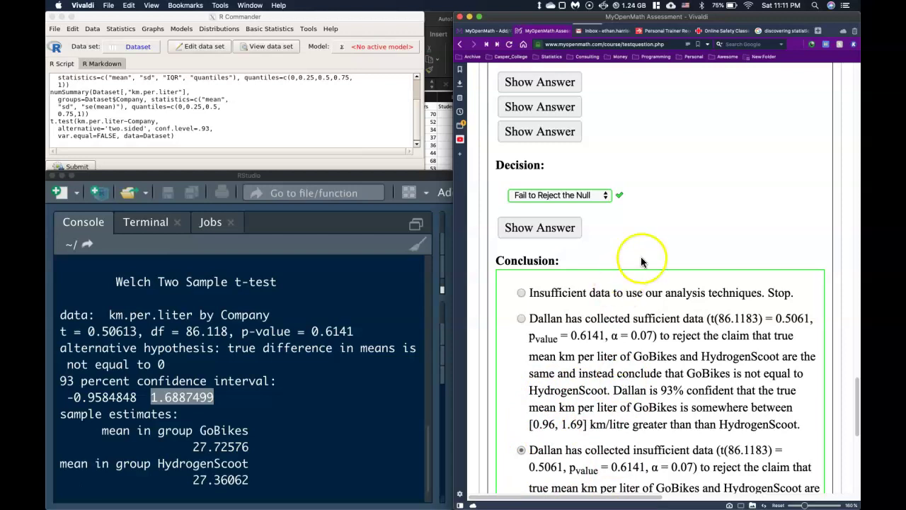
pyautogui.scroll(-3, 688, 269)
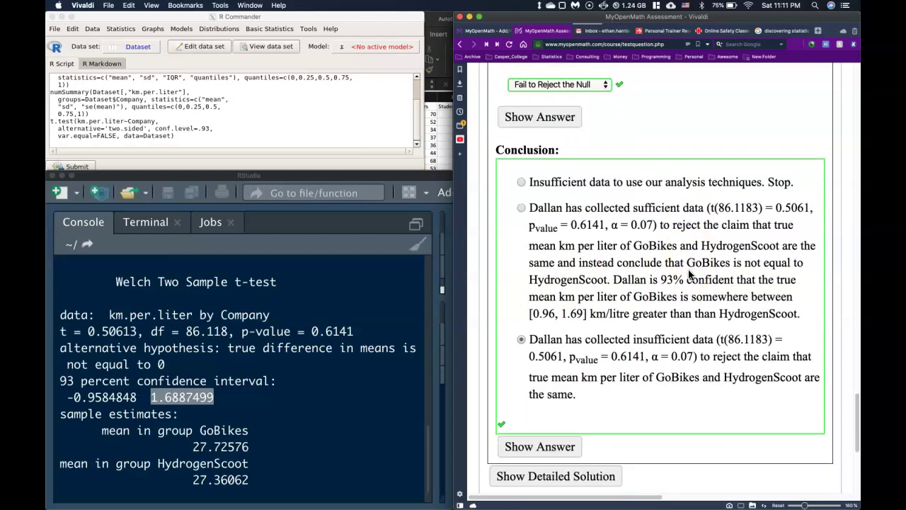